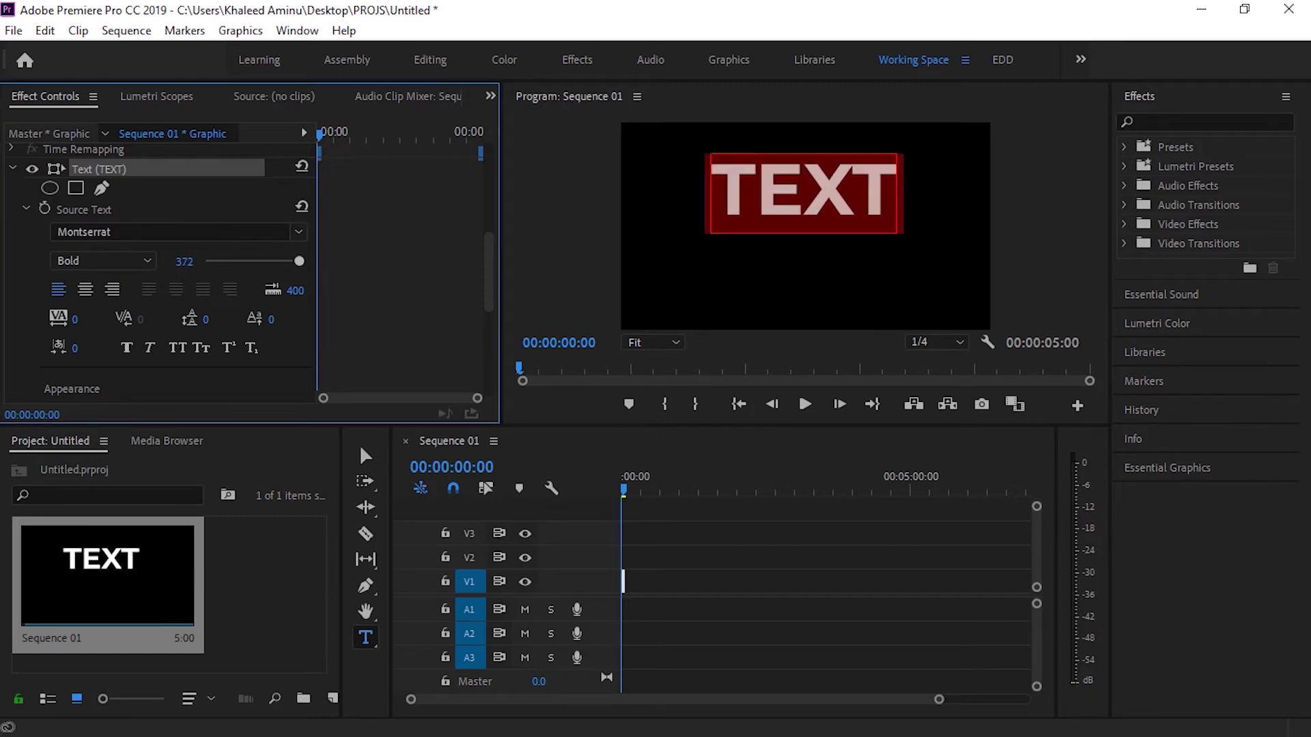
- Centre the TEXT layer in the frame by setting its Transform position to 505, 636
{"action": "scroll", "coordinate": [74, 174], "scroll_direction": "down", "scroll_amount": 6}
{"action": "scroll", "coordinate": [157, 273], "scroll_direction": "up", "scroll_amount": 1}
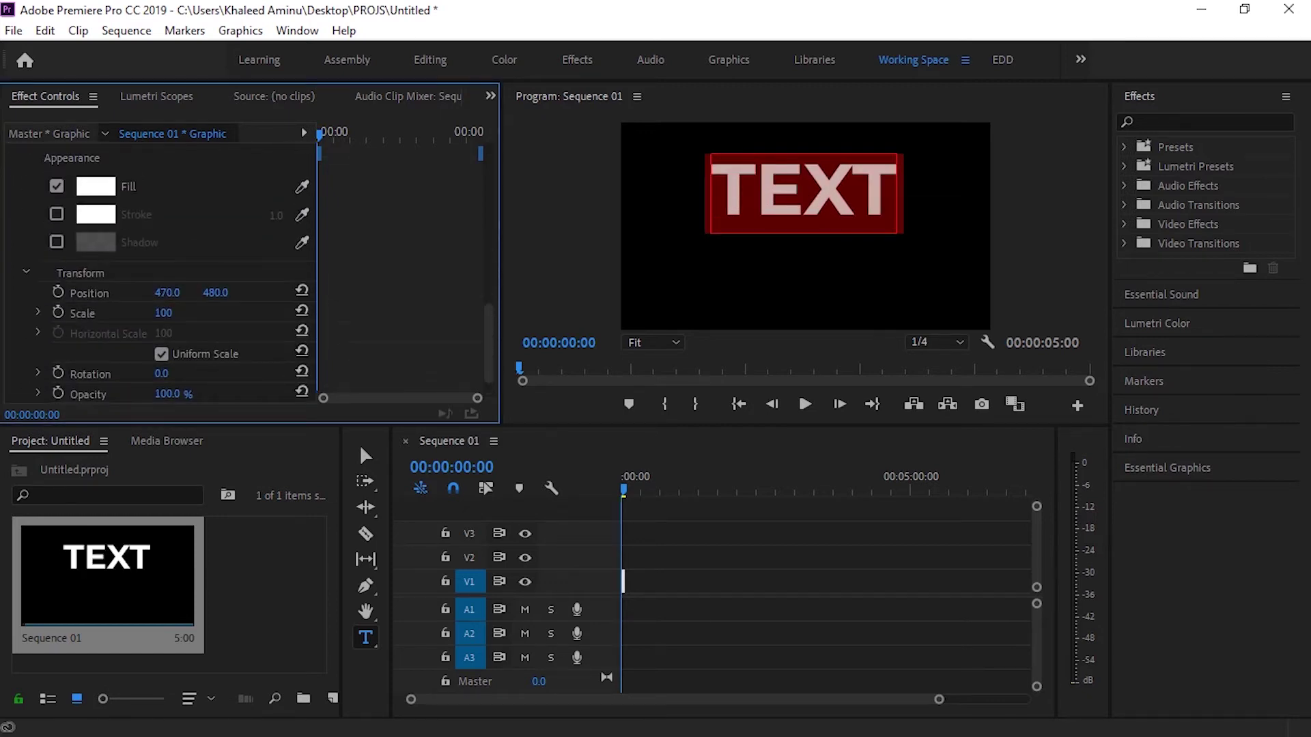
{"action": "left_click_drag", "start_coordinate": [167, 293], "coordinate": [318, 293]}
{"action": "left_click_drag", "start_coordinate": [799, 220], "coordinate": [799, 224]}
{"action": "left_click_drag", "start_coordinate": [167, 293], "coordinate": [208, 293]}
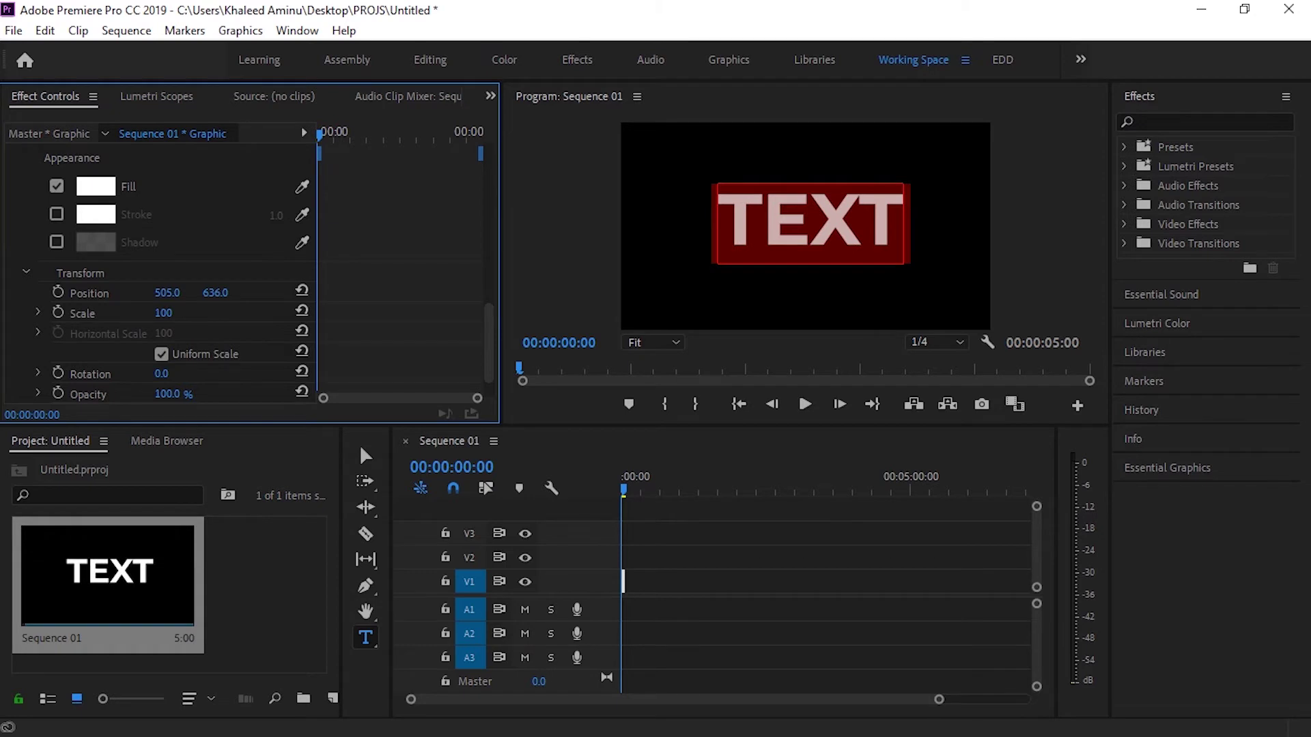
{"action": "scroll", "coordinate": [160, 273], "scroll_direction": "up", "scroll_amount": 10}
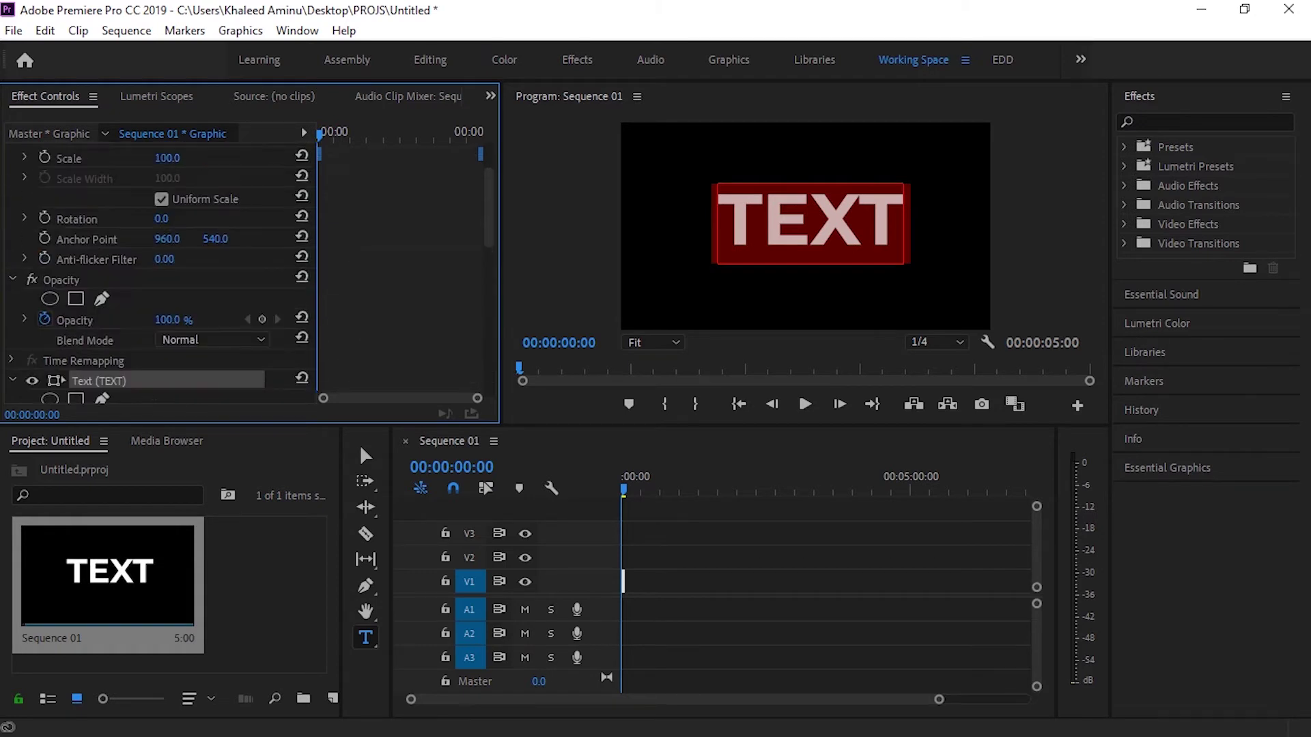
- Apply the Color Balance (RGB) effect to the TEXT clip on V1, and duplicate the clip onto tracks V2 and V3
{"action": "left_click_drag", "start_coordinate": [939, 699], "coordinate": [490, 700]}
{"action": "left_click", "coordinate": [1205, 122]}
{"action": "type", "text": "color balance"}
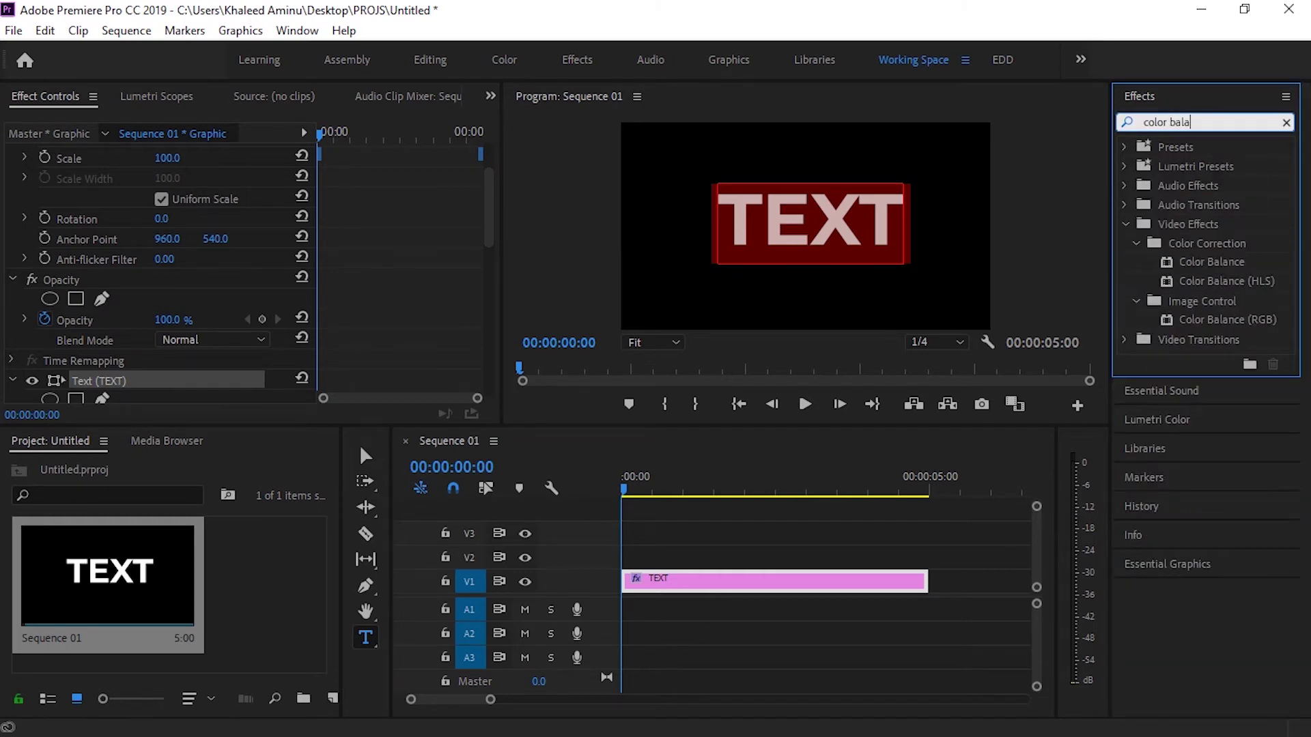
{"action": "left_click_drag", "start_coordinate": [1228, 319], "coordinate": [872, 582]}
{"action": "left_click_drag", "start_coordinate": [775, 580], "coordinate": [777, 557]}
{"action": "left_click_drag", "start_coordinate": [775, 559], "coordinate": [767, 534]}
- Set the V3 clip's Color Balance to red 100, green 0, blue 0 and its blend mode to Screen
{"action": "left_click", "coordinate": [676, 533]}
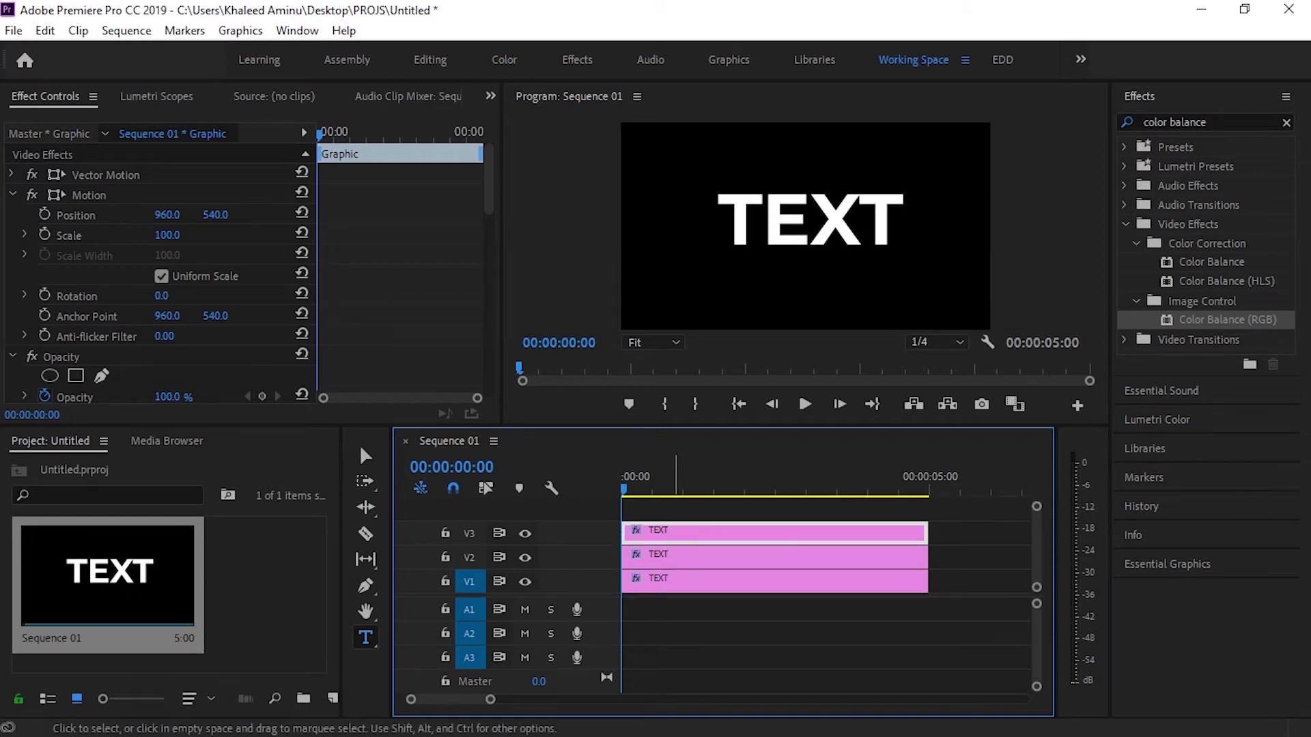
{"action": "scroll", "coordinate": [205, 287], "scroll_direction": "down", "scroll_amount": 7}
{"action": "scroll", "coordinate": [164, 273], "scroll_direction": "up", "scroll_amount": 4}
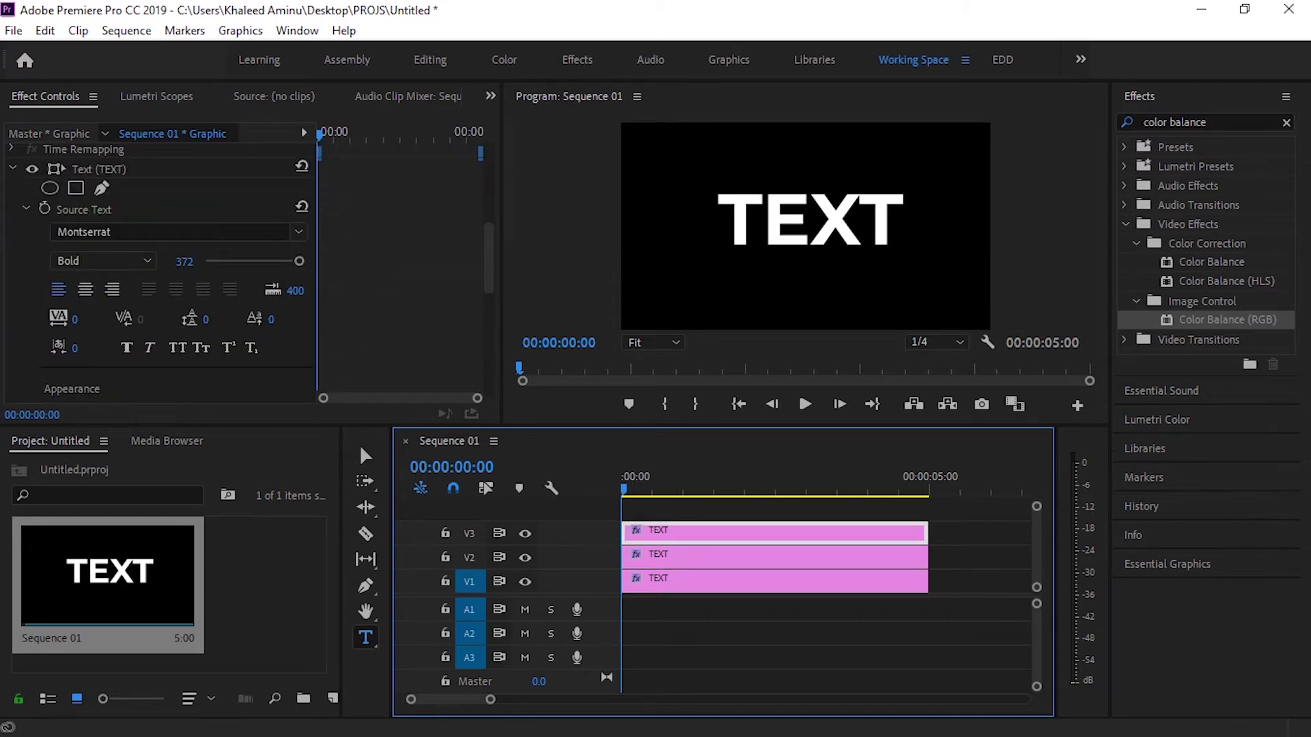
{"action": "left_click", "coordinate": [12, 169]}
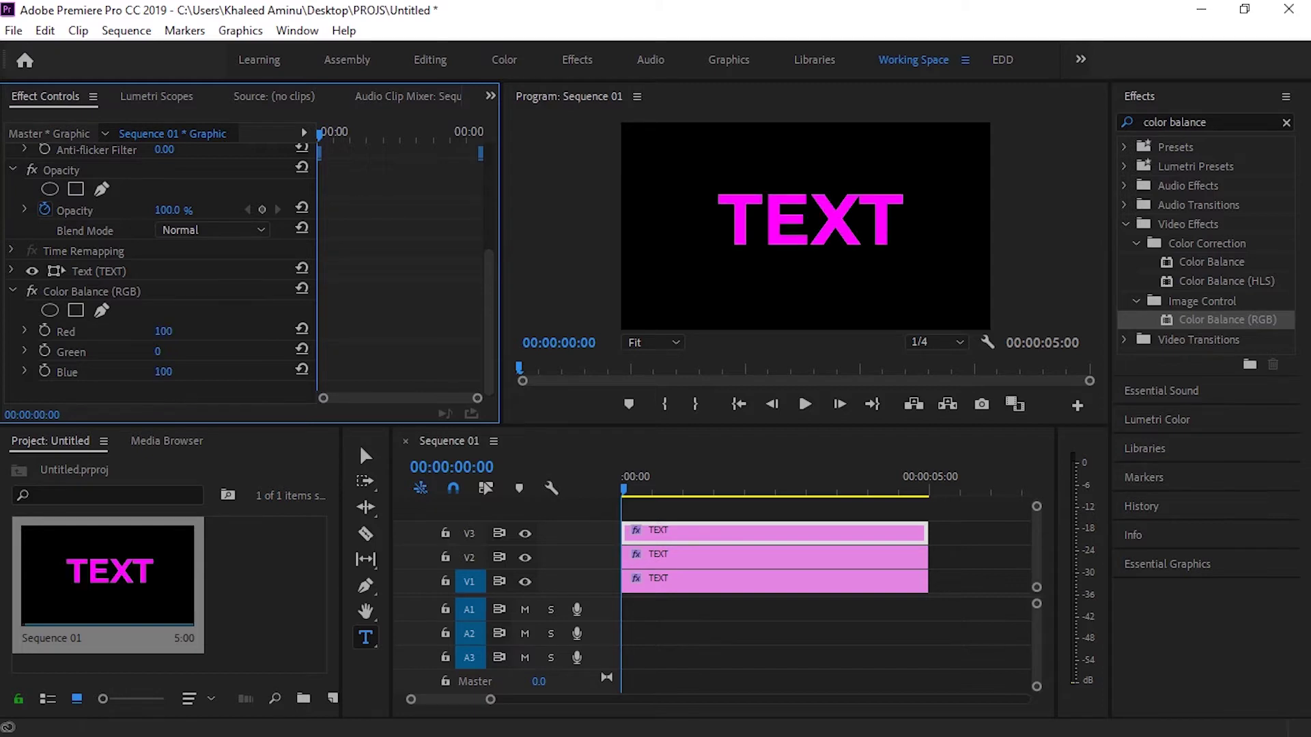
{"action": "left_click", "coordinate": [212, 230]}
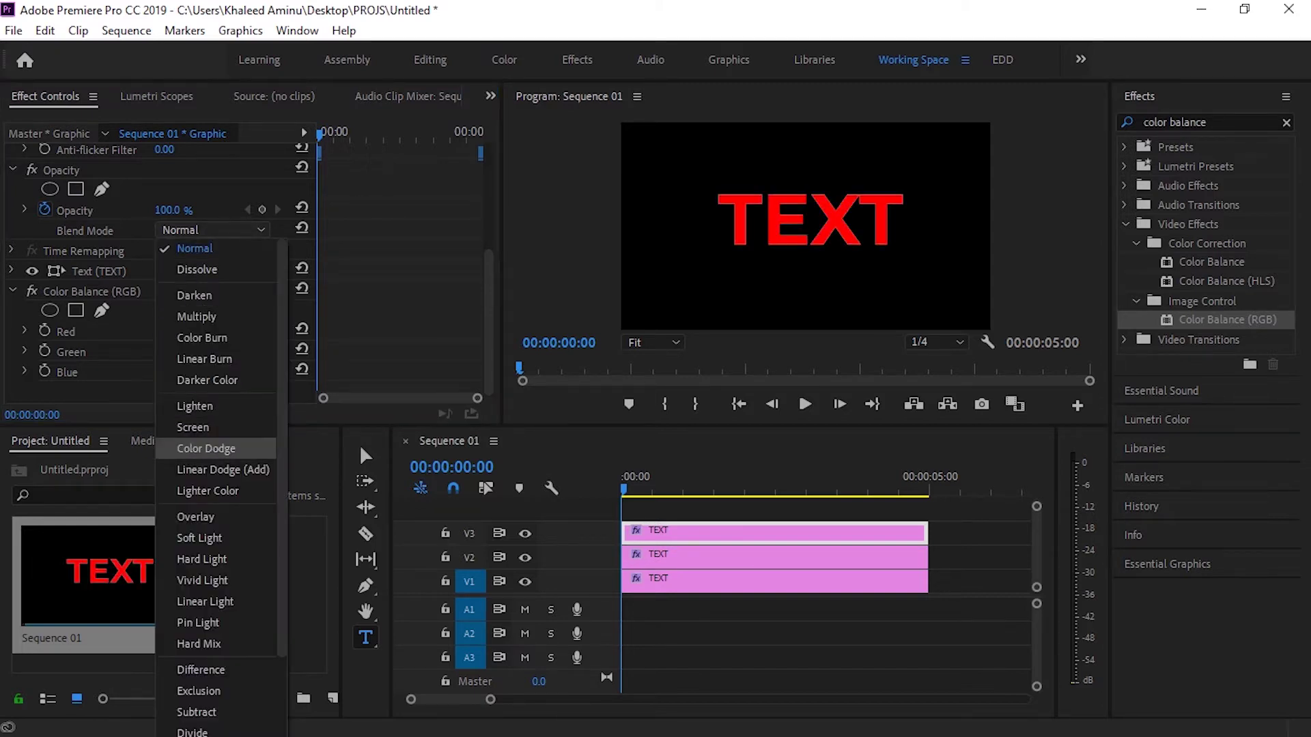
{"action": "left_click", "coordinate": [193, 427]}
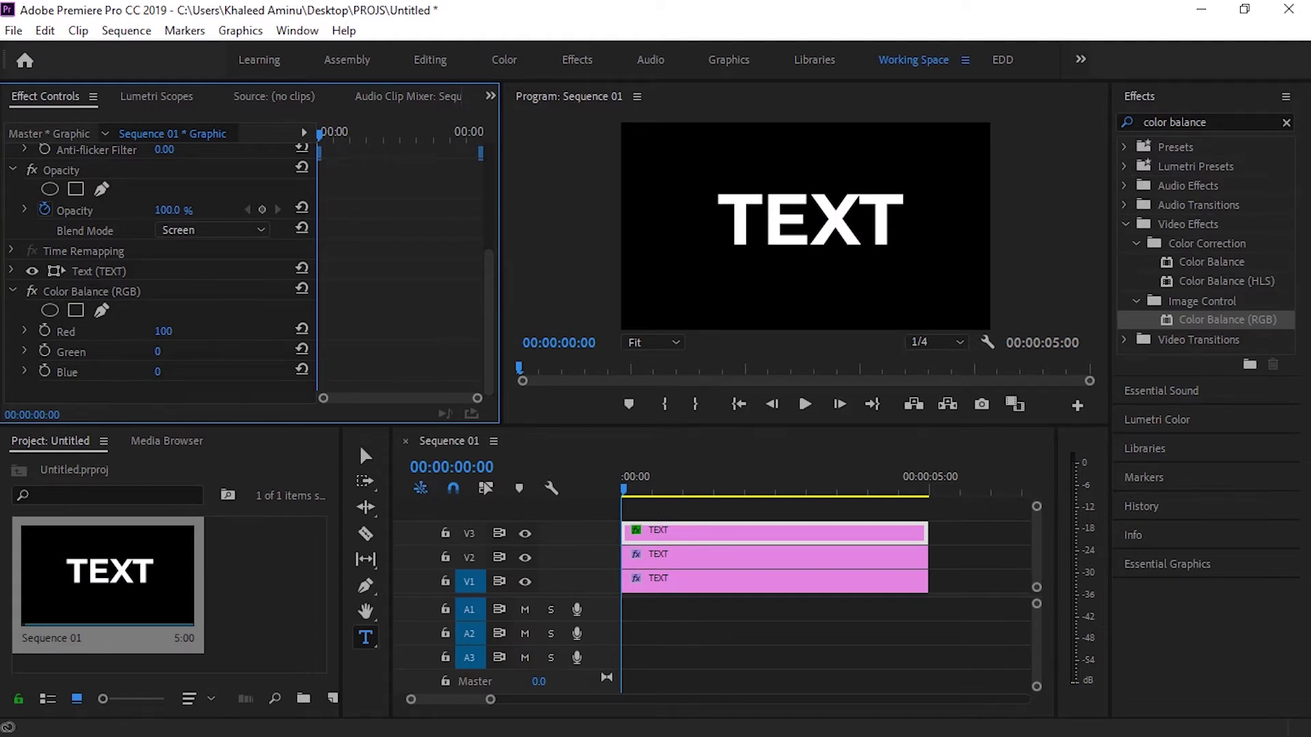
- Reduce the V2 clip's Color Balance (RGB) to the green channel only and set its blend mode to Screen
{"action": "left_click", "coordinate": [697, 557]}
{"action": "scroll", "coordinate": [171, 273], "scroll_direction": "down", "scroll_amount": 5}
{"action": "scroll", "coordinate": [170, 273], "scroll_direction": "up", "scroll_amount": 2}
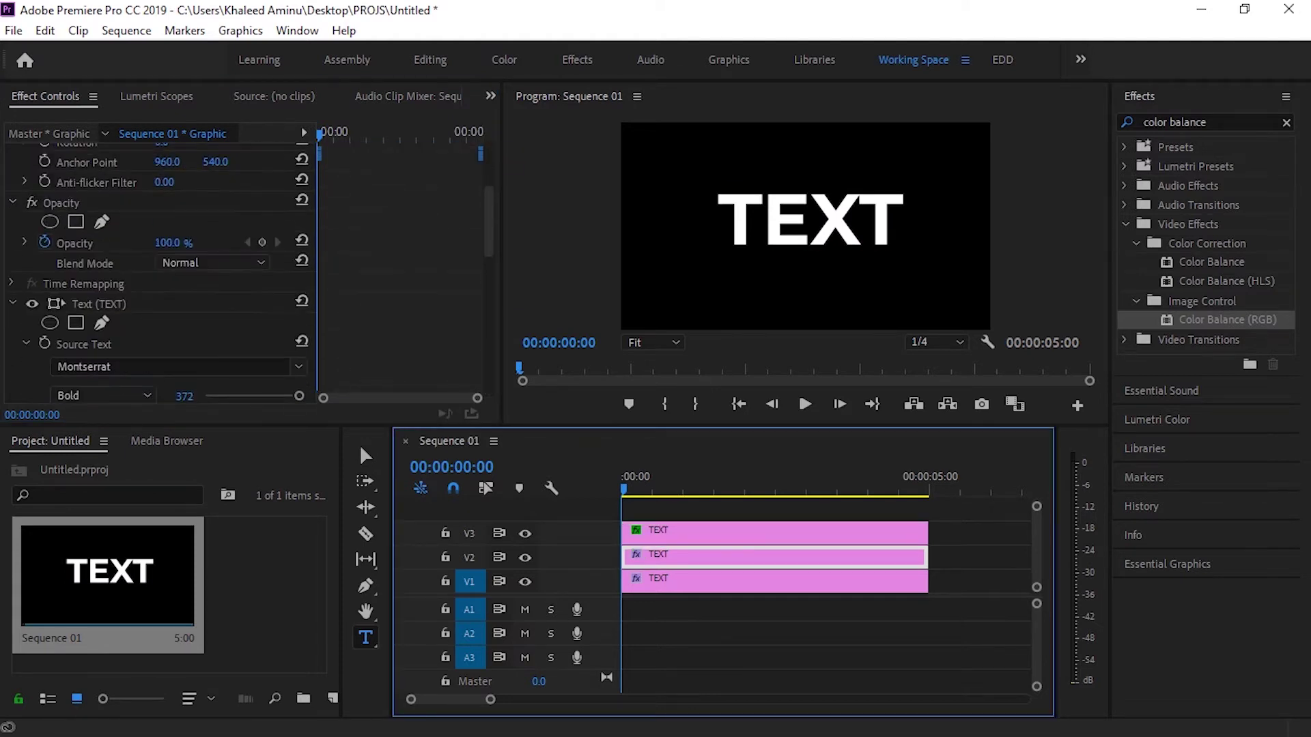
{"action": "left_click", "coordinate": [12, 303]}
{"action": "scroll", "coordinate": [12, 303], "scroll_direction": "down", "scroll_amount": 1}
{"action": "left_click_drag", "start_coordinate": [161, 331], "coordinate": [94, 372]}
{"action": "left_click", "coordinate": [212, 230]}
{"action": "left_click", "coordinate": [195, 428]}
- Set the V1 clip's Color Balance to red 0, green 0, blue 100 and its blend mode to Screen
{"action": "left_click", "coordinate": [711, 580]}
{"action": "scroll", "coordinate": [68, 293], "scroll_direction": "down", "scroll_amount": 1}
{"action": "left_click", "coordinate": [12, 295]}
{"action": "left_click", "coordinate": [12, 338]}
{"action": "scroll", "coordinate": [69, 328], "scroll_direction": "down", "scroll_amount": 2}
{"action": "left_click_drag", "start_coordinate": [160, 331], "coordinate": [134, 331]}
{"action": "left_click_drag", "start_coordinate": [161, 352], "coordinate": [133, 352]}
{"action": "left_click_drag", "start_coordinate": [161, 372], "coordinate": [202, 372]}
{"action": "scroll", "coordinate": [102, 294], "scroll_direction": "up", "scroll_amount": 4}
{"action": "scroll", "coordinate": [102, 294], "scroll_direction": "down", "scroll_amount": 3}
{"action": "left_click", "coordinate": [12, 260]}
{"action": "left_click", "coordinate": [212, 321]}
{"action": "left_click", "coordinate": [195, 394]}
{"action": "scroll", "coordinate": [212, 321], "scroll_direction": "down", "scroll_amount": 5}
{"action": "scroll", "coordinate": [102, 321], "scroll_direction": "down", "scroll_amount": 3}
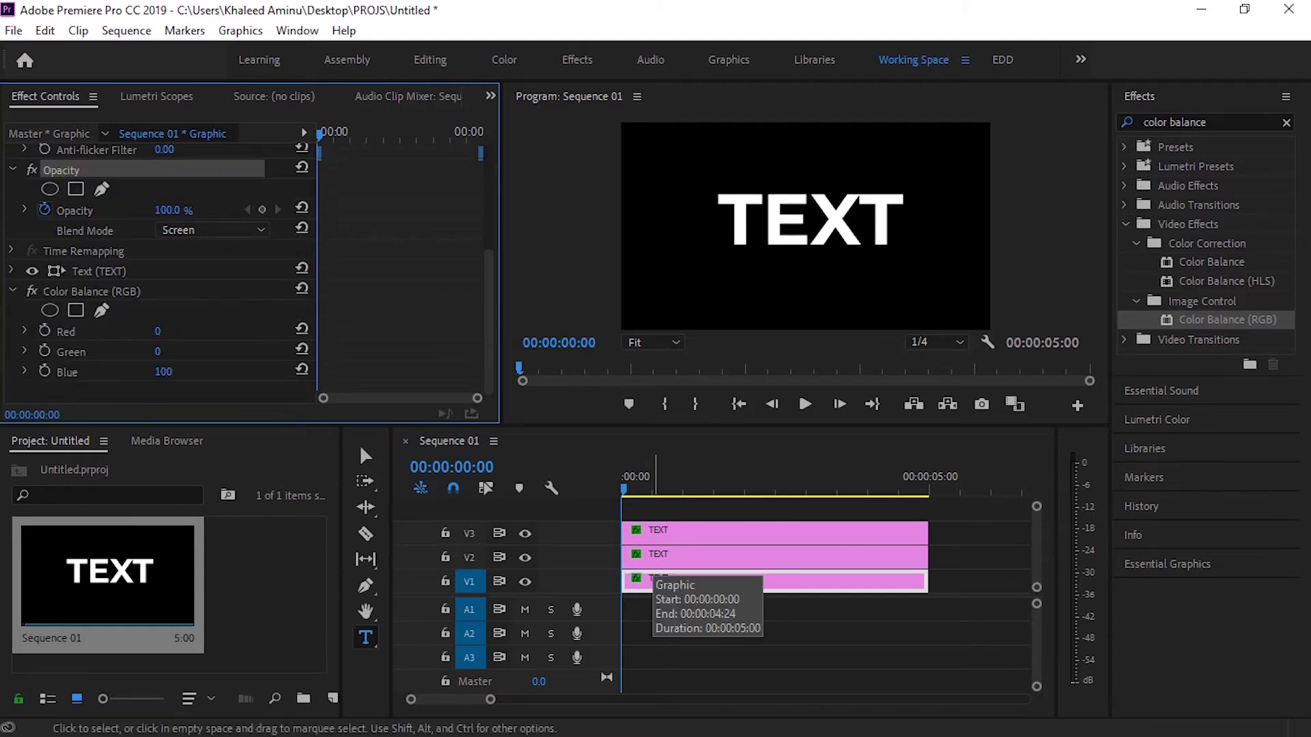
- Start animating the V3 clip's Motion position with a keyframe at 00:00:01:00
{"action": "left_click", "coordinate": [682, 531]}
{"action": "scroll", "coordinate": [157, 273], "scroll_direction": "down", "scroll_amount": 4}
{"action": "scroll", "coordinate": [157, 273], "scroll_direction": "up", "scroll_amount": 6}
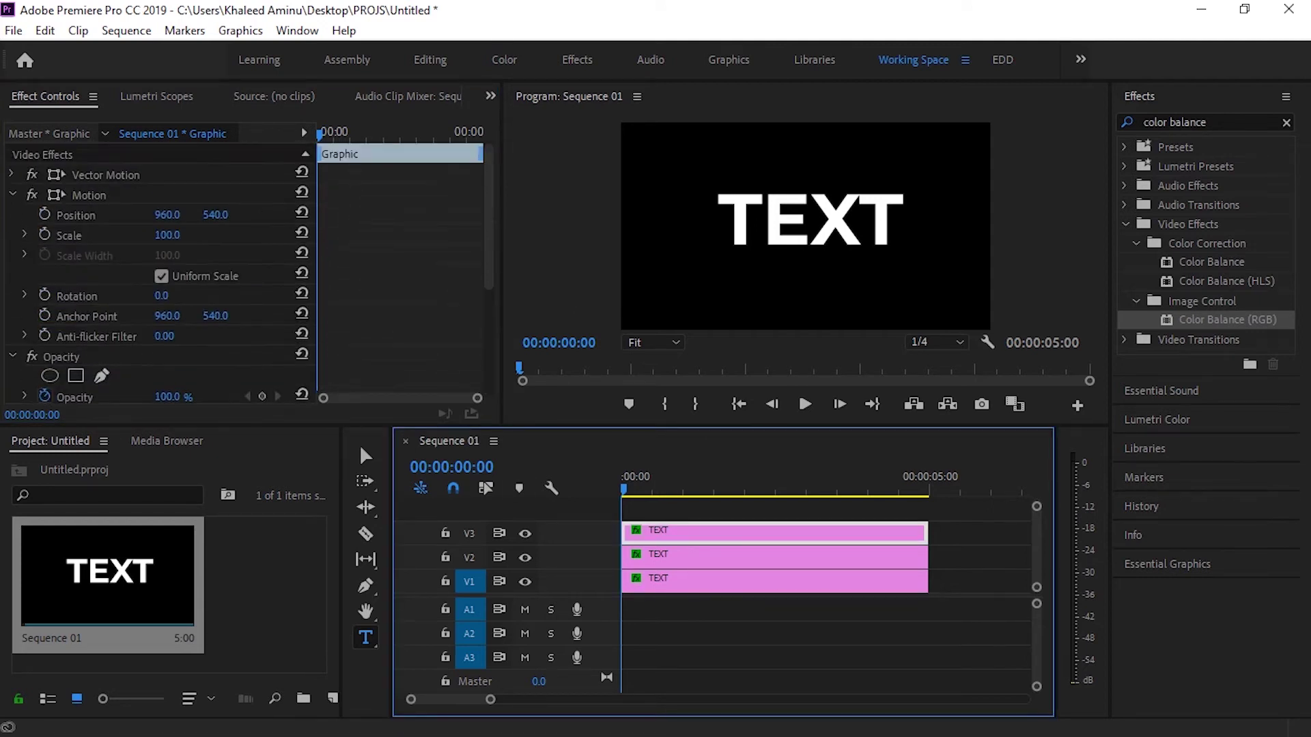
{"action": "key", "text": "space"}
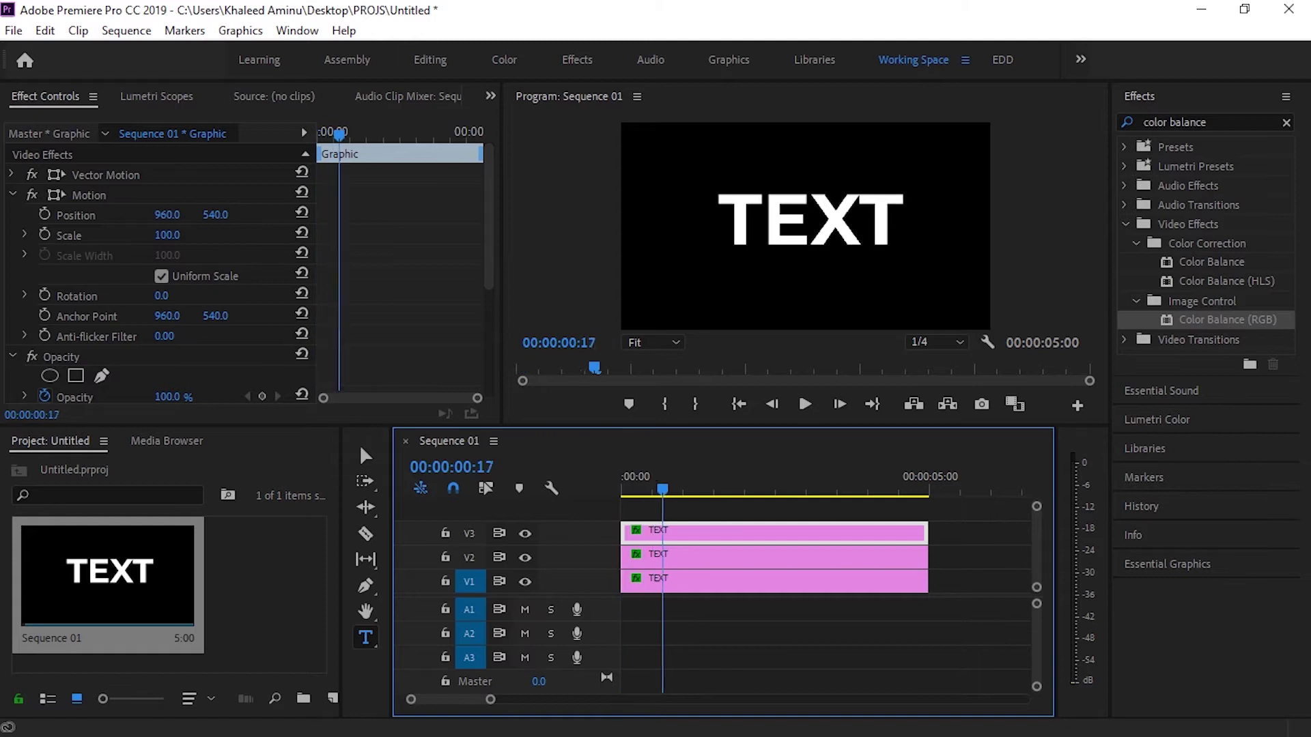
{"action": "key", "text": "Left"}
{"action": "key", "text": "Left"}
{"action": "key", "text": "Left"}
{"action": "key", "text": "Left"}
{"action": "key", "text": "Left"}
{"action": "key", "text": "Left"}
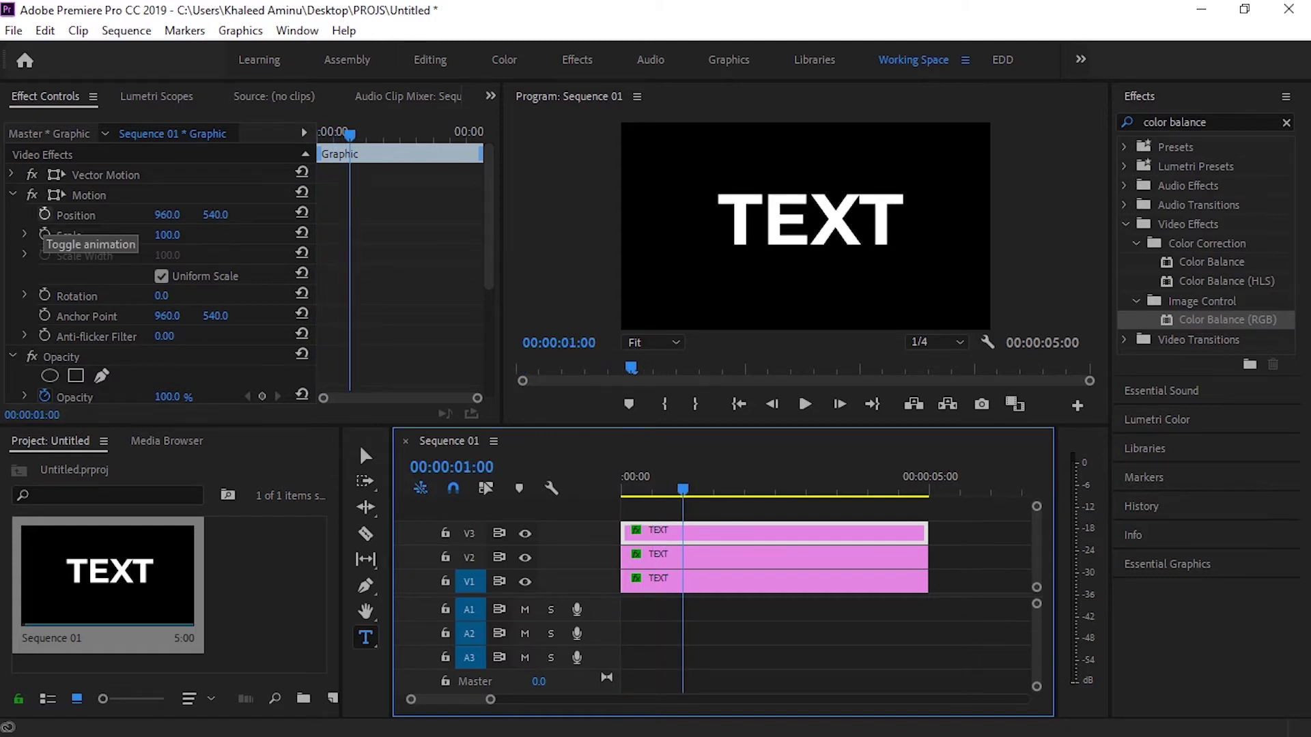
{"action": "left_click", "coordinate": [45, 214]}
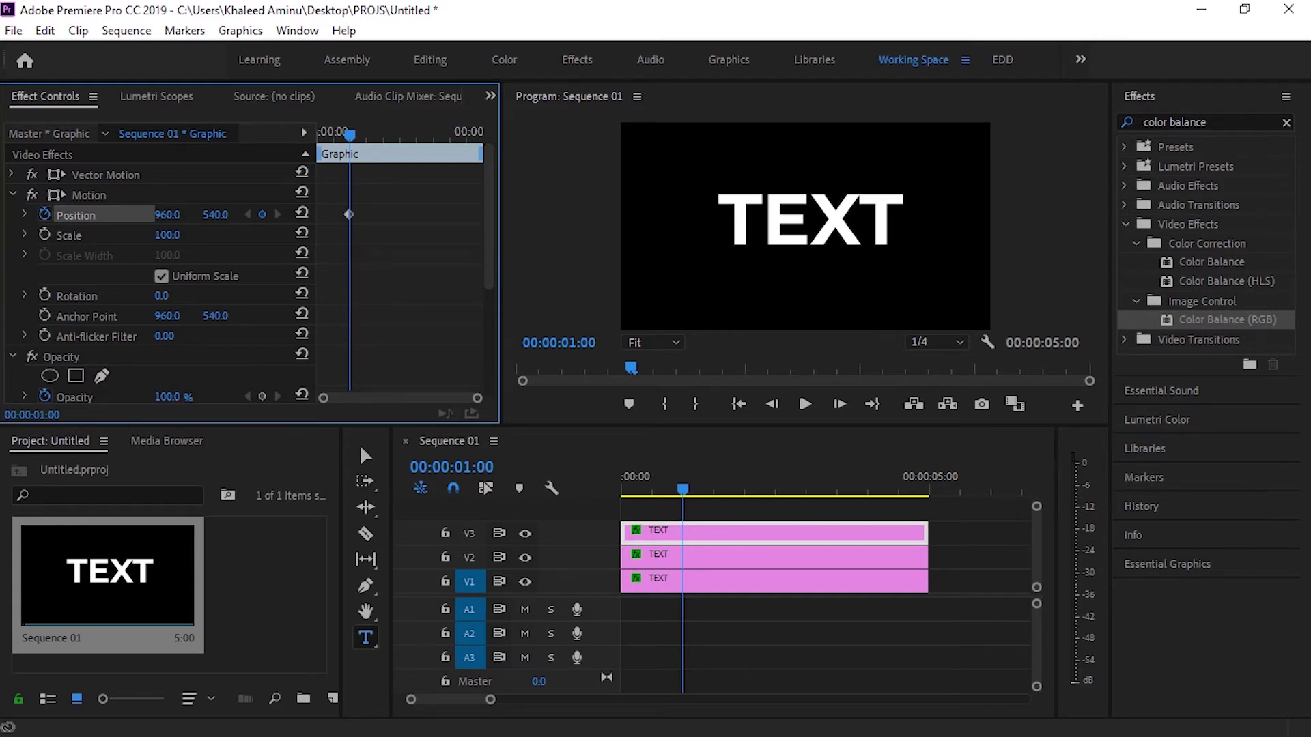
- Keyframe the V3 clip's horizontal position at 987 at 00:00:01:05
{"action": "key", "text": "Right"}
{"action": "key", "text": "Right"}
{"action": "key", "text": "Right"}
{"action": "key", "text": "Right"}
{"action": "key", "text": "Right"}
{"action": "left_click_drag", "start_coordinate": [167, 215], "coordinate": [185, 215]}
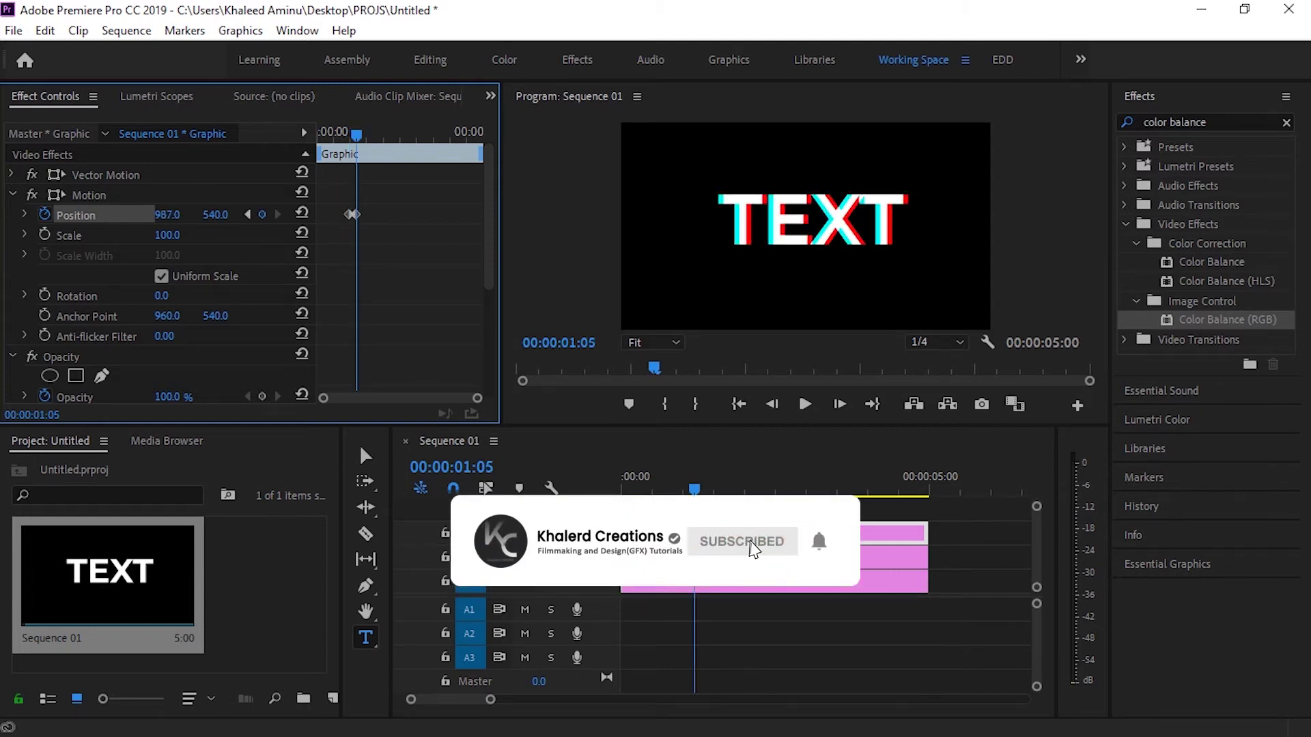
- Reset the V3 clip's position to 960, 540 with a keyframe at 00:00:01:10
{"action": "key", "text": "Right"}
{"action": "key", "text": "Right"}
{"action": "key", "text": "Right"}
{"action": "key", "text": "Right"}
{"action": "key", "text": "Right"}
{"action": "left_click", "coordinate": [302, 213]}
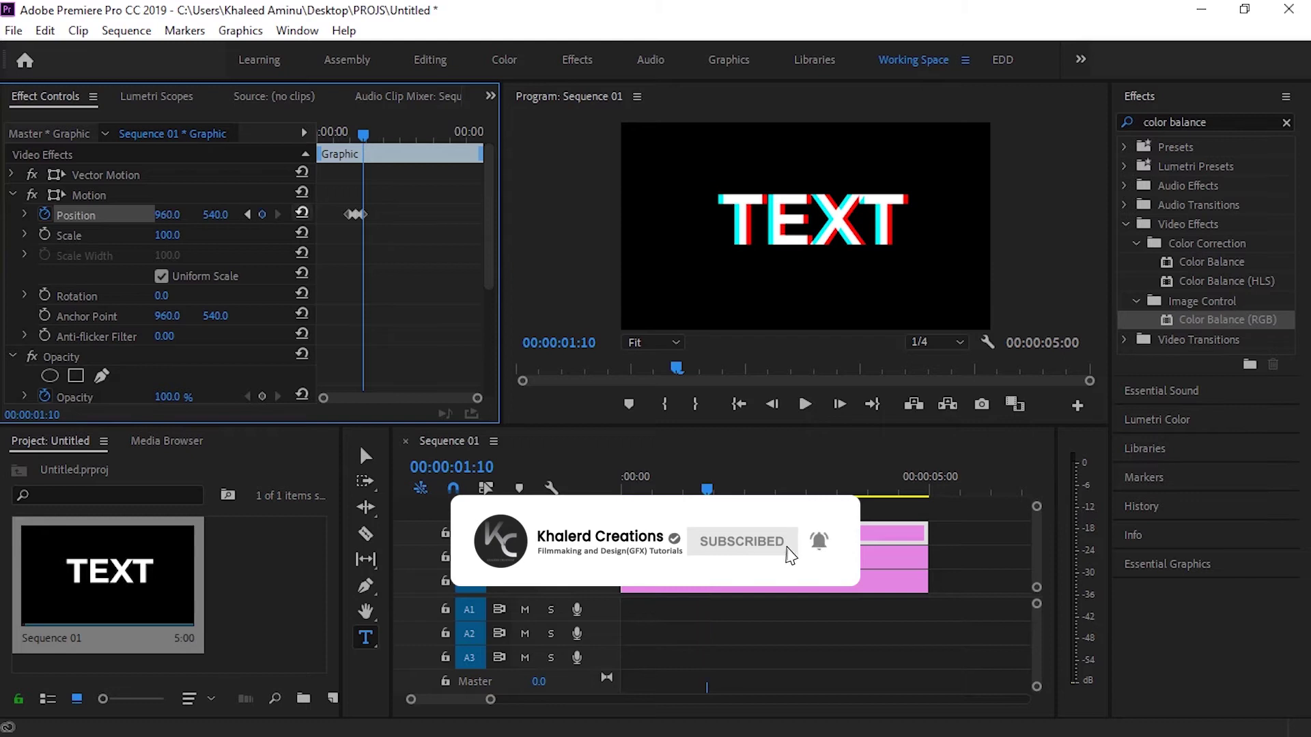
- Keyframe the V3 clip's horizontal position at 945.4 one frame after the first position keyframe, at 00:00:01:01
{"action": "left_click_drag", "start_coordinate": [478, 398], "coordinate": [367, 398]}
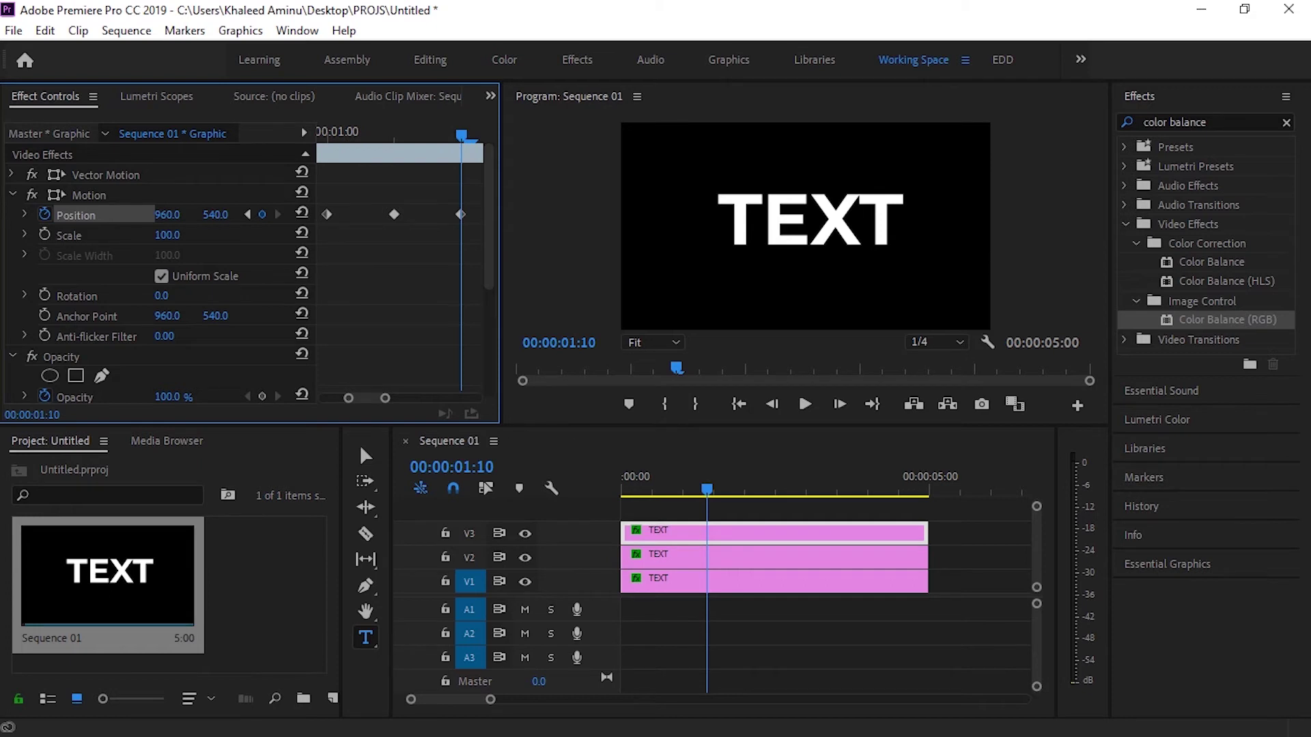
{"action": "double_click", "coordinate": [327, 215]}
{"action": "key", "text": "Right"}
{"action": "left_click_drag", "start_coordinate": [168, 215], "coordinate": [153, 215]}
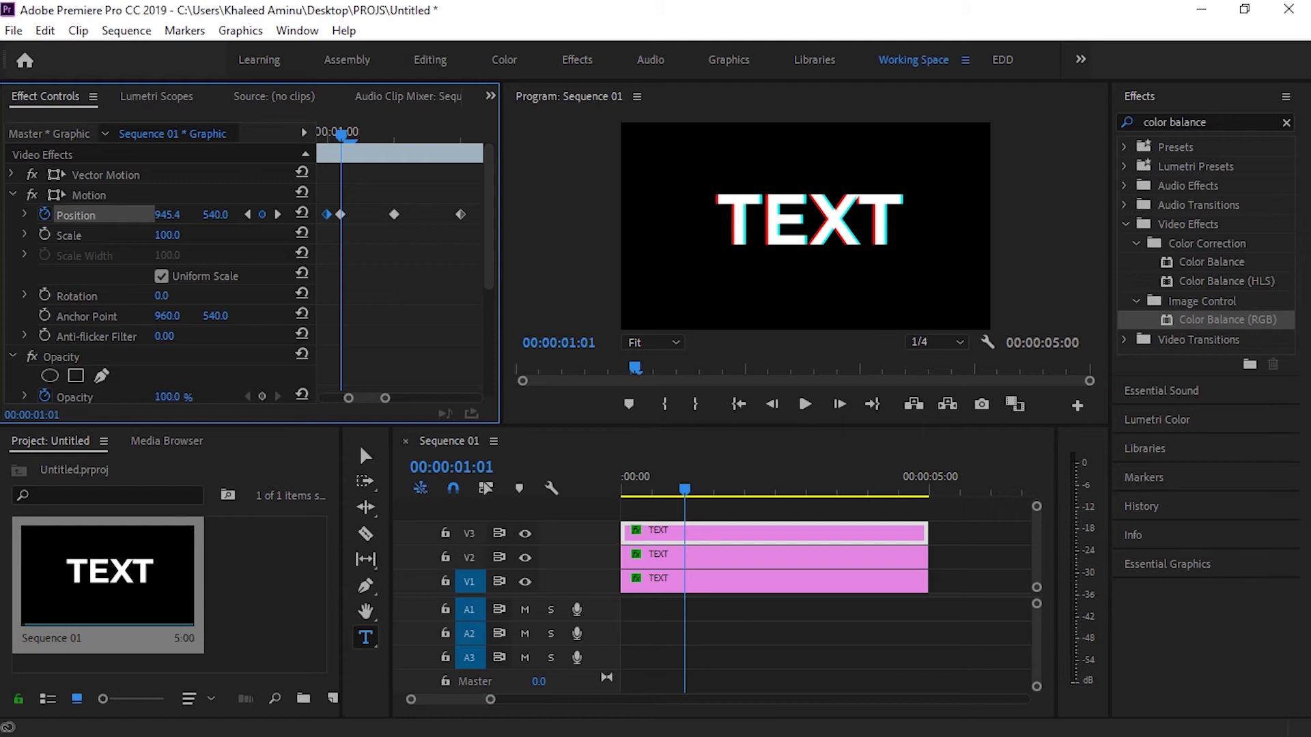
- Keyframe the V3 clip's horizontal position at 934.5 at 00:00:01:09, one frame before the last position keyframe
{"action": "key", "text": "Right"}
{"action": "key", "text": "Right"}
{"action": "key", "text": "Right"}
{"action": "key", "text": "Right"}
{"action": "key", "text": "Right"}
{"action": "key", "text": "Right"}
{"action": "key", "text": "Right"}
{"action": "key", "text": "Right"}
{"action": "key", "text": "Right"}
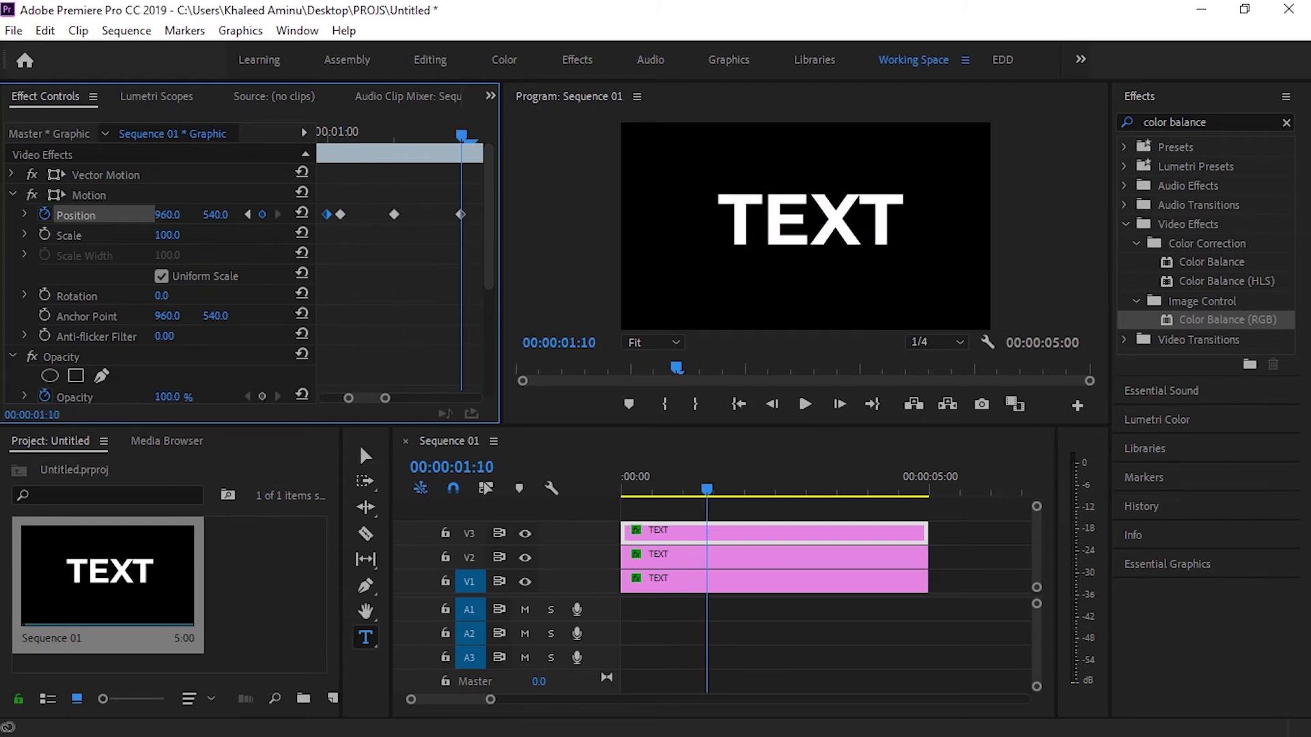
{"action": "key", "text": "Left"}
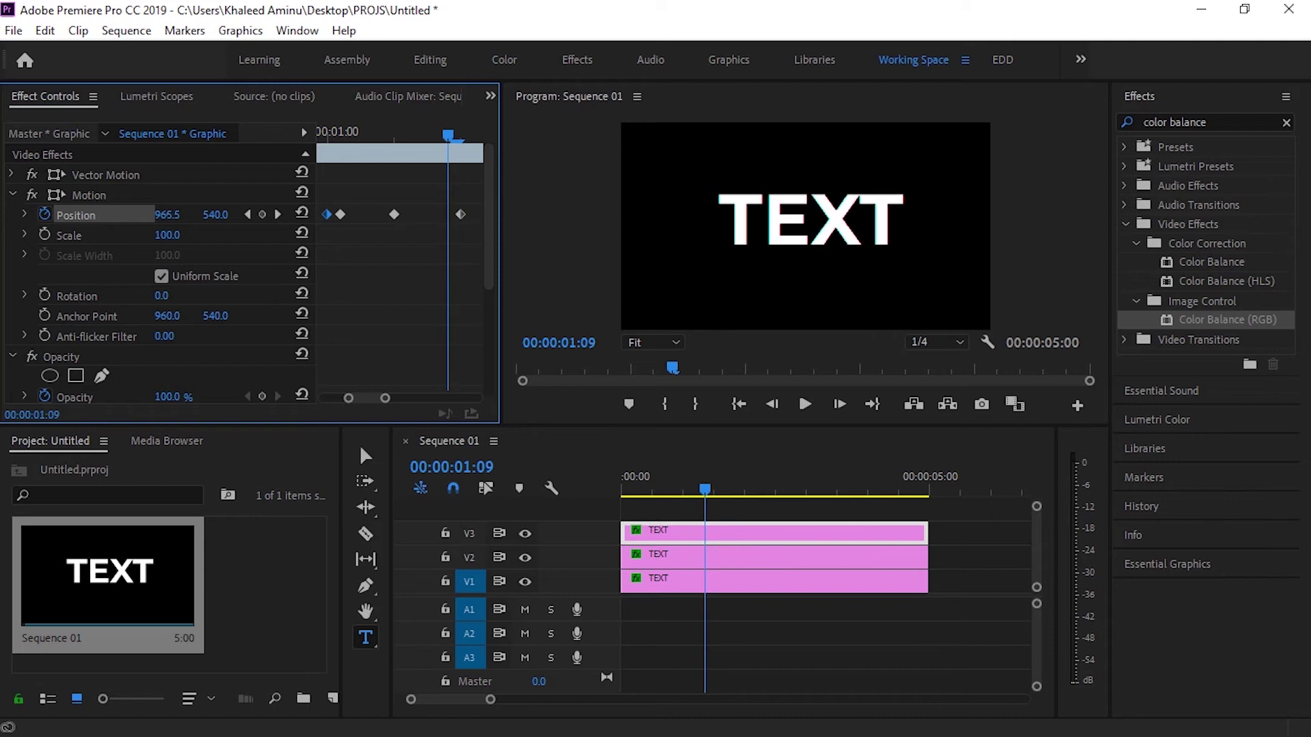
{"action": "left_click_drag", "start_coordinate": [168, 215], "coordinate": [146, 215]}
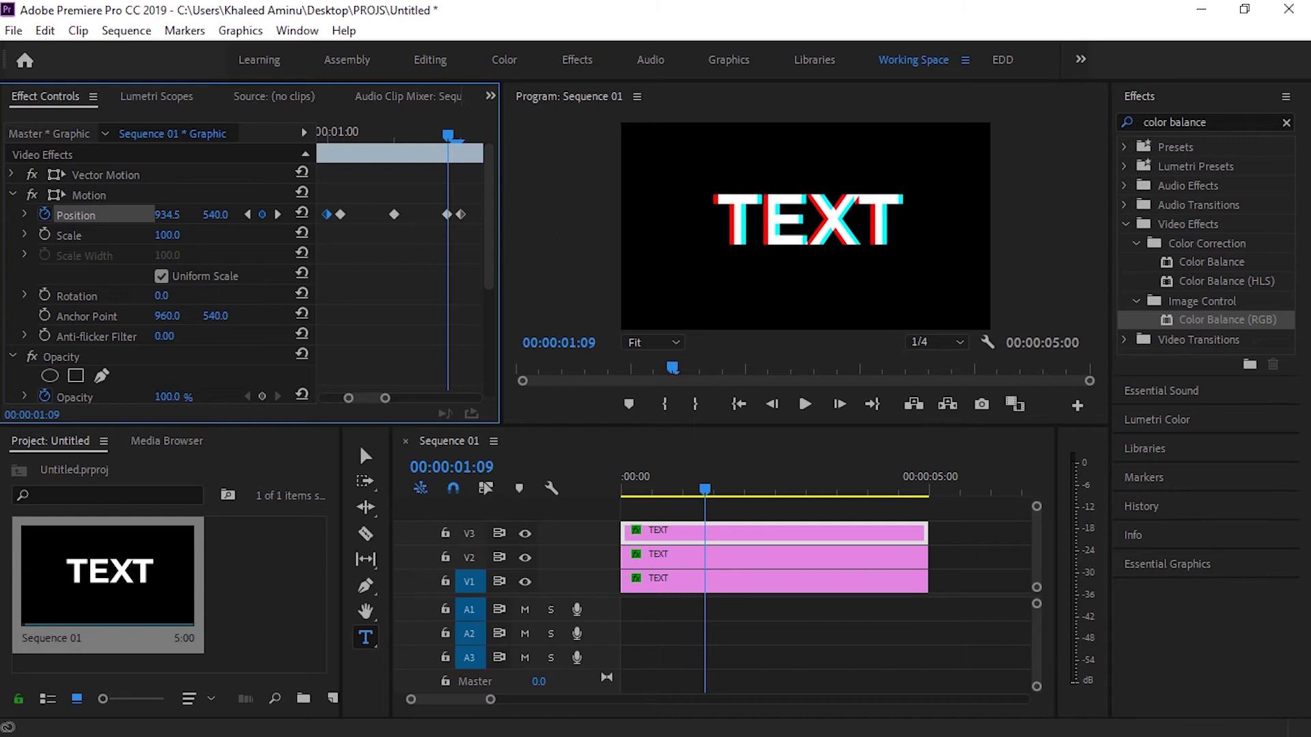
- Start animating the V3 clip's Scale with a keyframe at 00:00:01:00
{"action": "left_click_drag", "start_coordinate": [448, 135], "coordinate": [321, 134]}
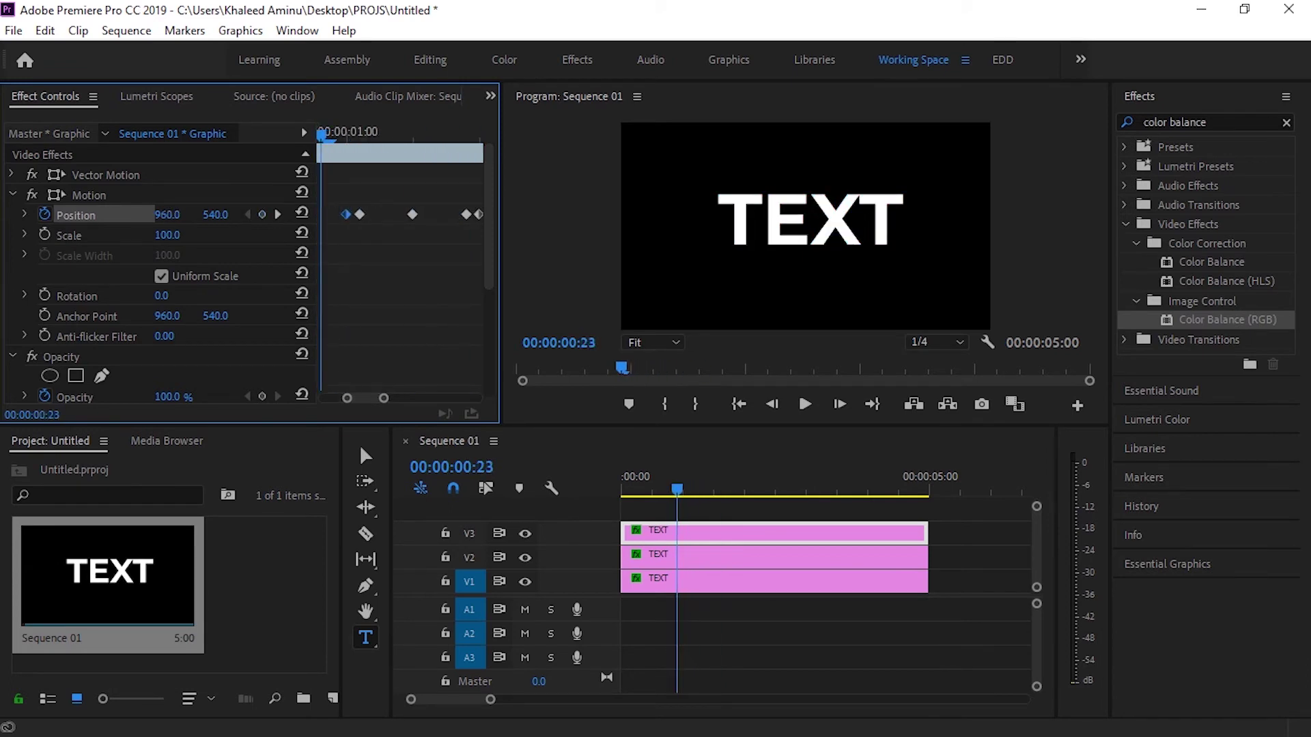
{"action": "key", "text": "Right"}
{"action": "key", "text": "Right"}
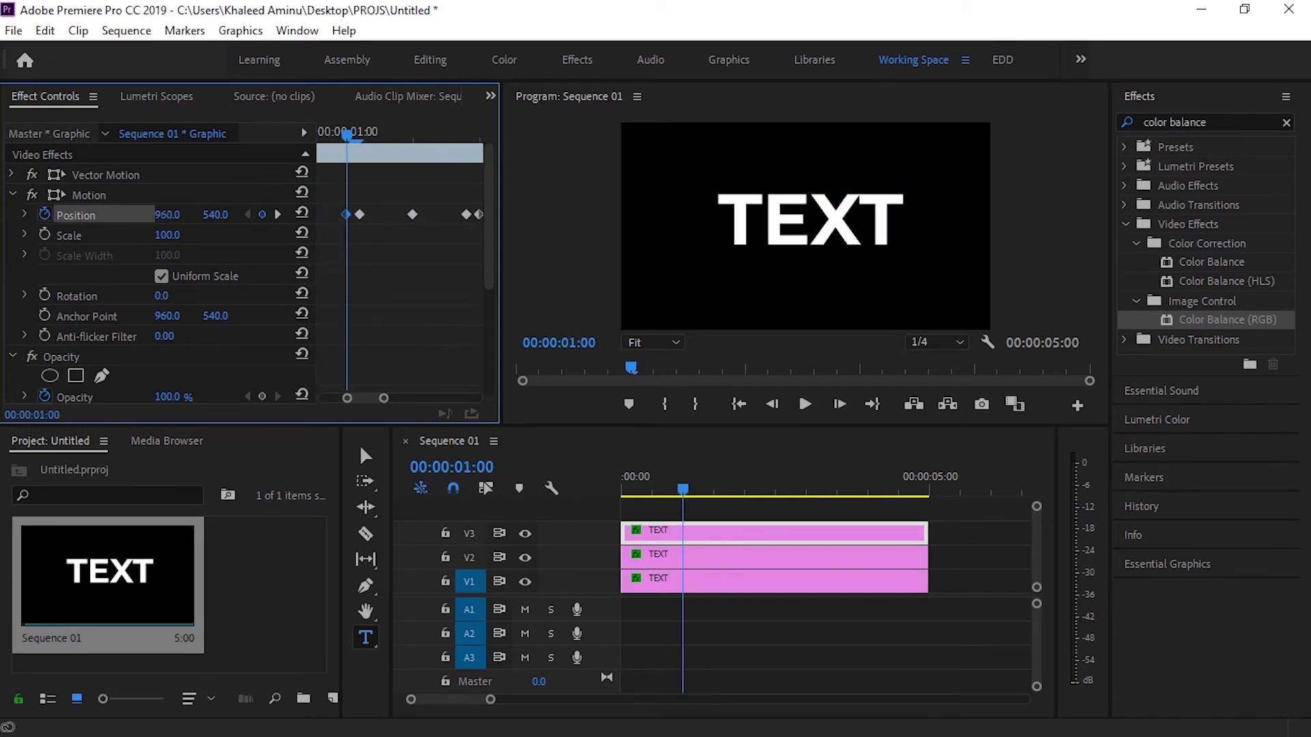
{"action": "key", "text": "Right"}
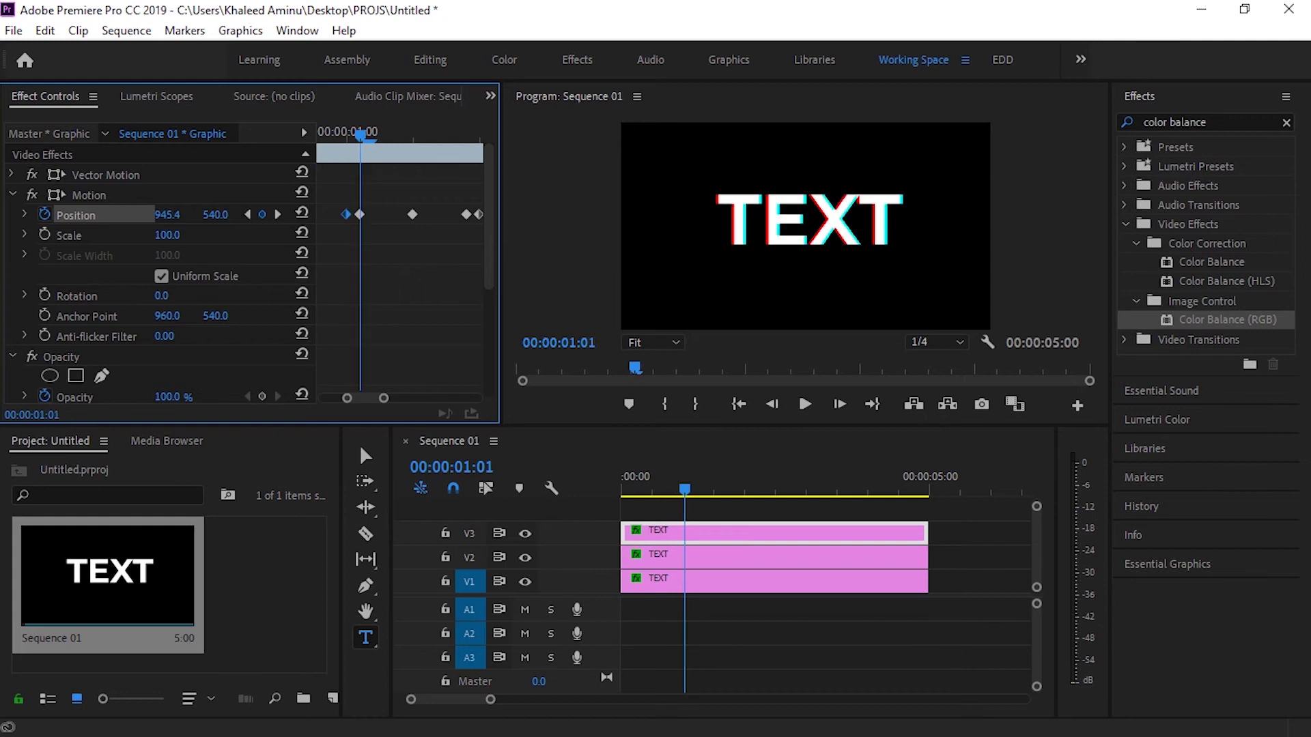
{"action": "key", "text": "Left"}
{"action": "left_click", "coordinate": [44, 235]}
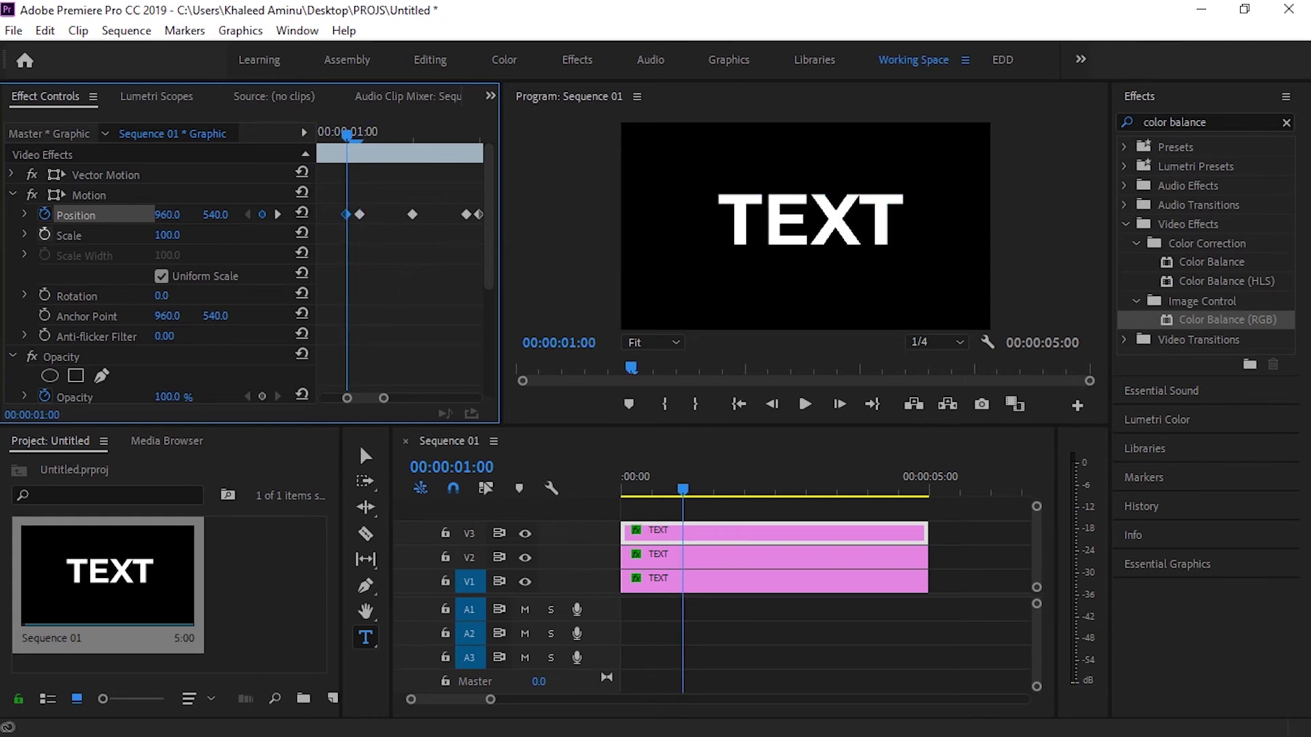
- Set the V3 clip's Scale to 103 at 00:00:01:01
{"action": "key", "text": "Right"}
{"action": "left_click", "coordinate": [167, 235]}
{"action": "type", "text": "103"}
{"action": "key", "text": "Return"}
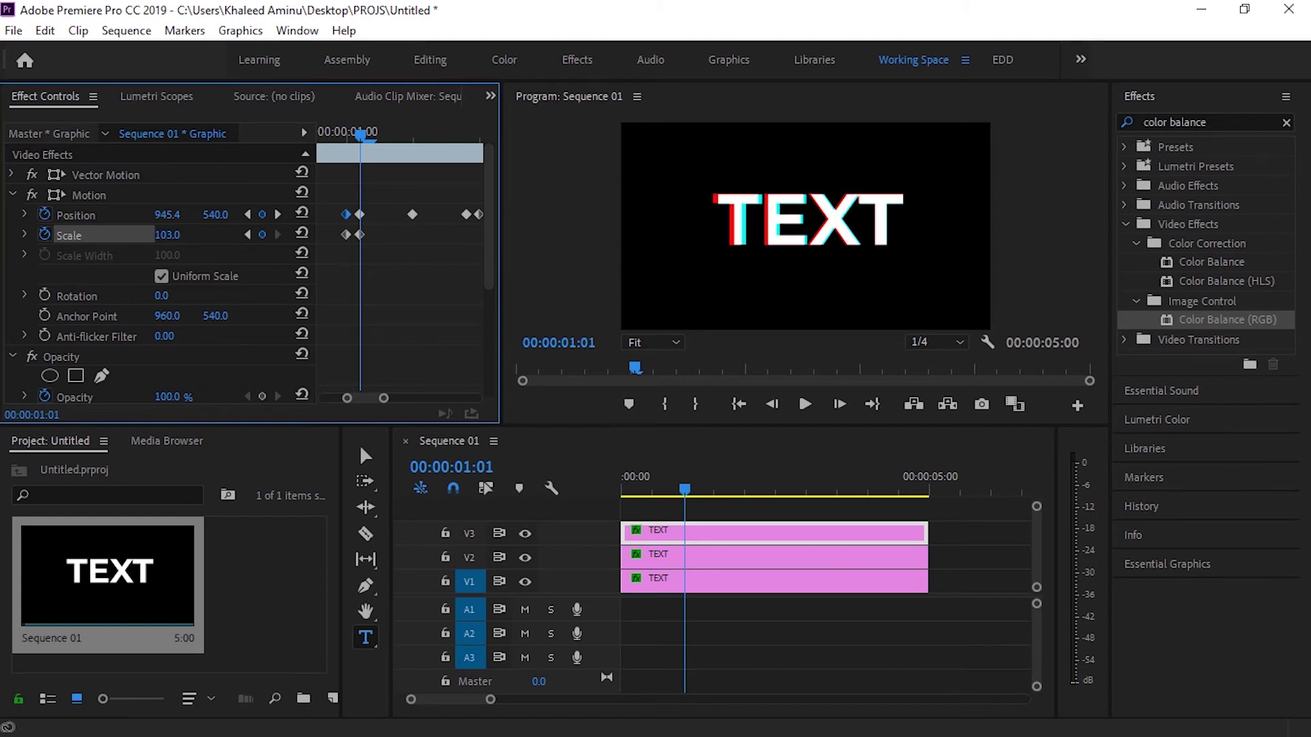
- Reset the V3 clip's Scale to 100 at 00:00:01:05 and add another Scale keyframe at 00:00:01:10
{"action": "key", "text": "Right"}
{"action": "key", "text": "Right"}
{"action": "key", "text": "Right"}
{"action": "key", "text": "Right"}
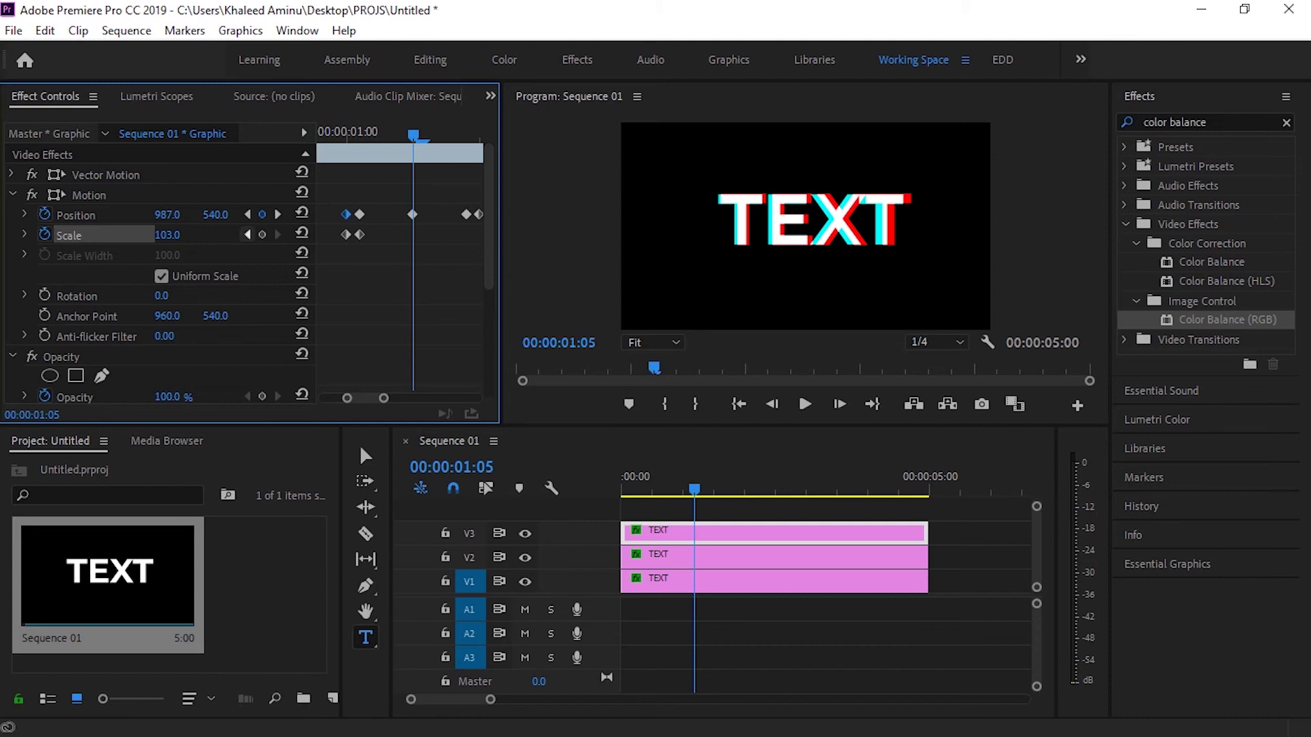
{"action": "left_click", "coordinate": [302, 234]}
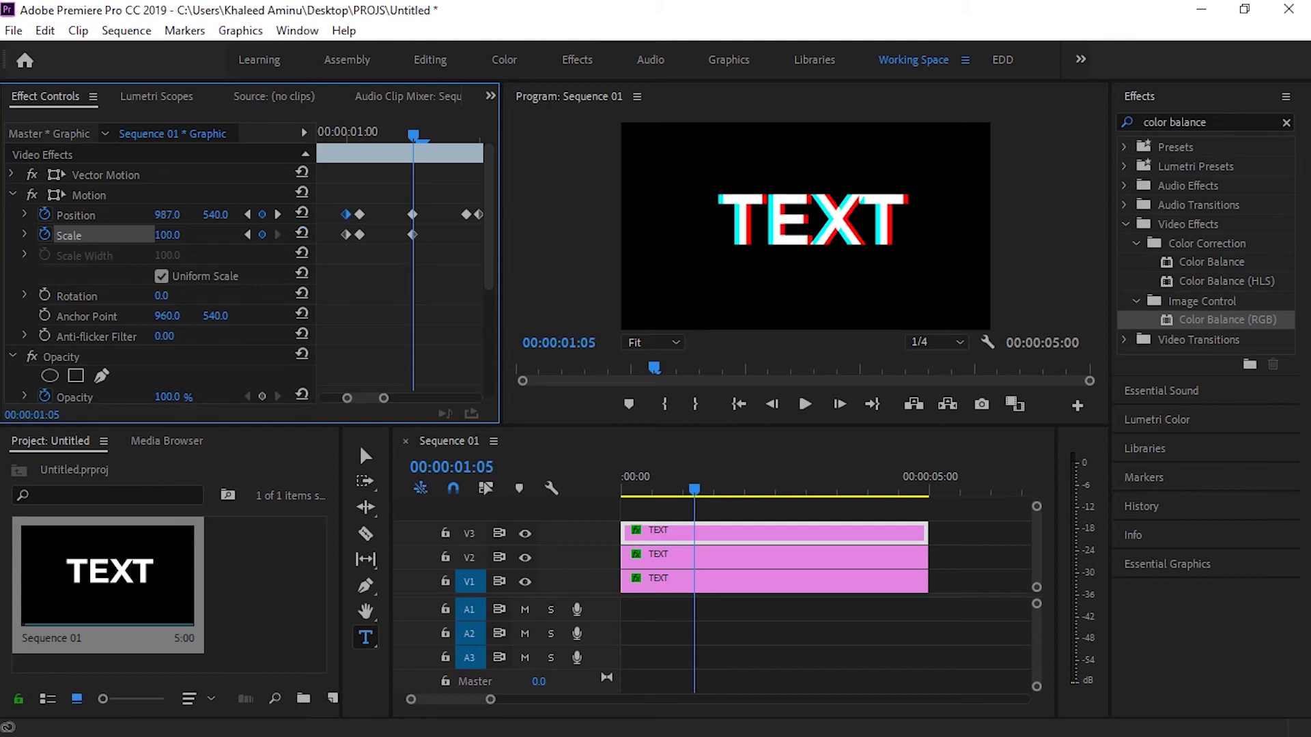
{"action": "key", "text": "shift+Right"}
{"action": "left_click", "coordinate": [262, 234]}
- Set the V3 clip's Scale to 103 at 00:00:01:09
{"action": "key", "text": "Left"}
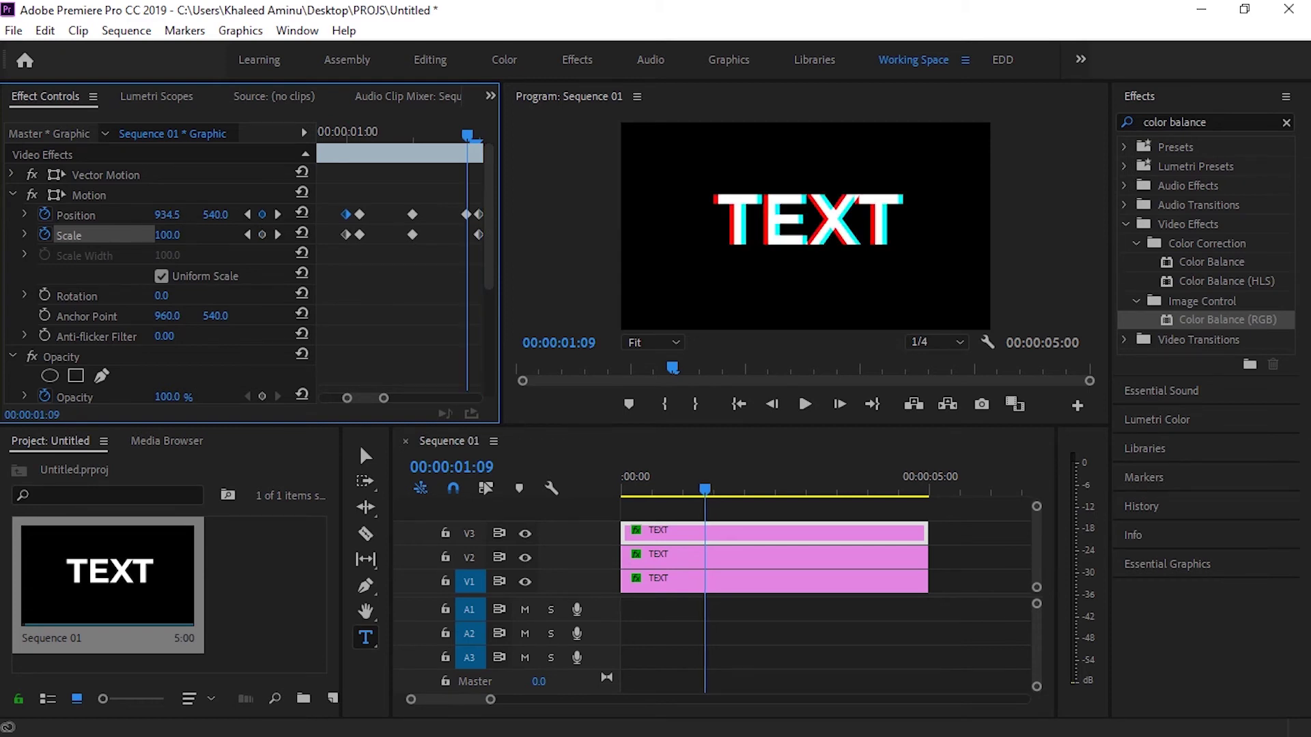
{"action": "left_click", "coordinate": [180, 235]}
{"action": "double_click", "coordinate": [180, 235]}
{"action": "type", "text": "103"}
{"action": "key", "text": "Return"}
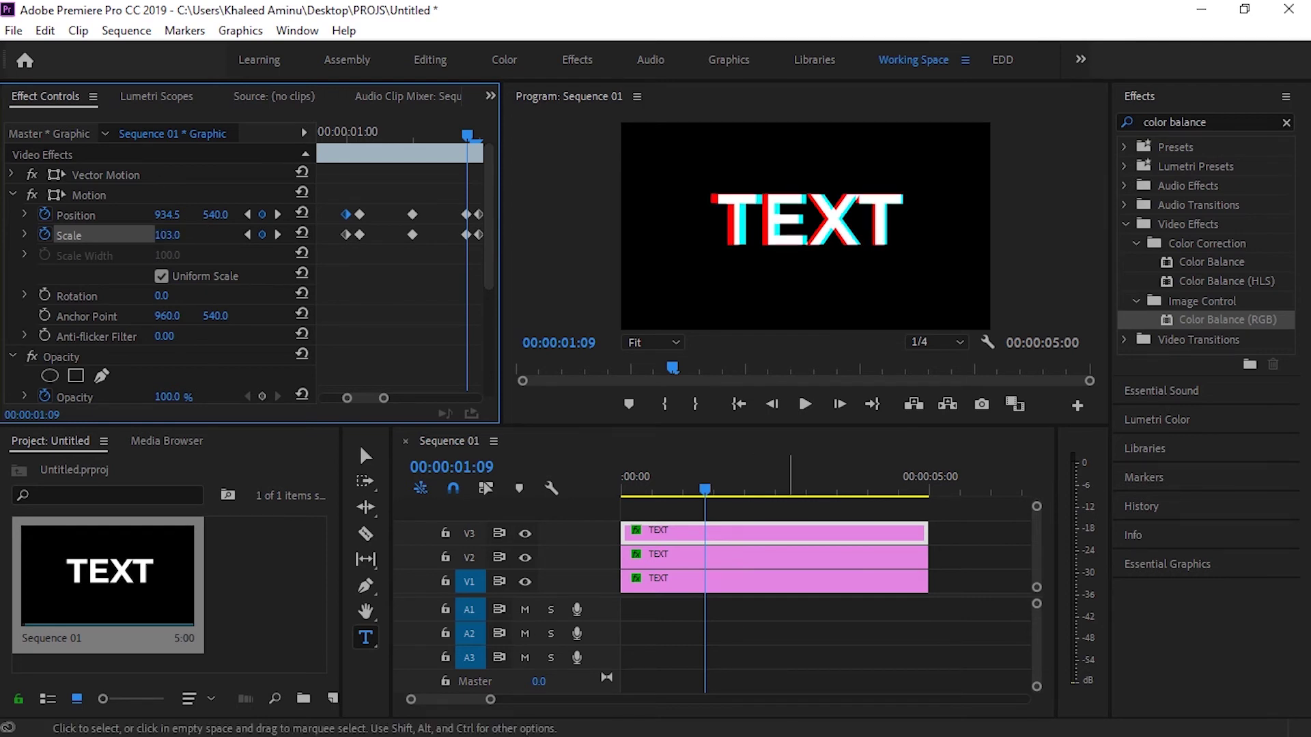
- Nest the three TEXT clips into one sequence under the default name and move the playhead to 00:00:01:00
{"action": "left_click_drag", "start_coordinate": [948, 517], "coordinate": [741, 580]}
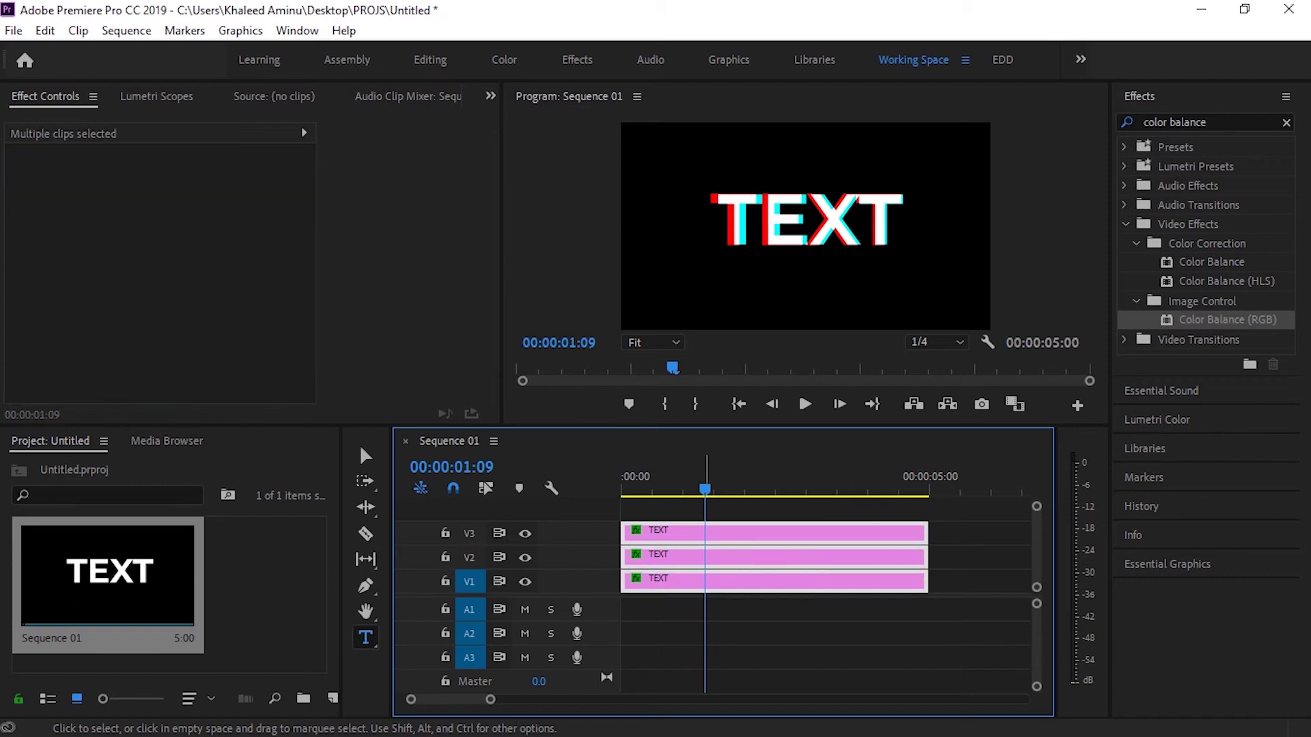
{"action": "right_click", "coordinate": [703, 553]}
{"action": "left_click", "coordinate": [725, 477]}
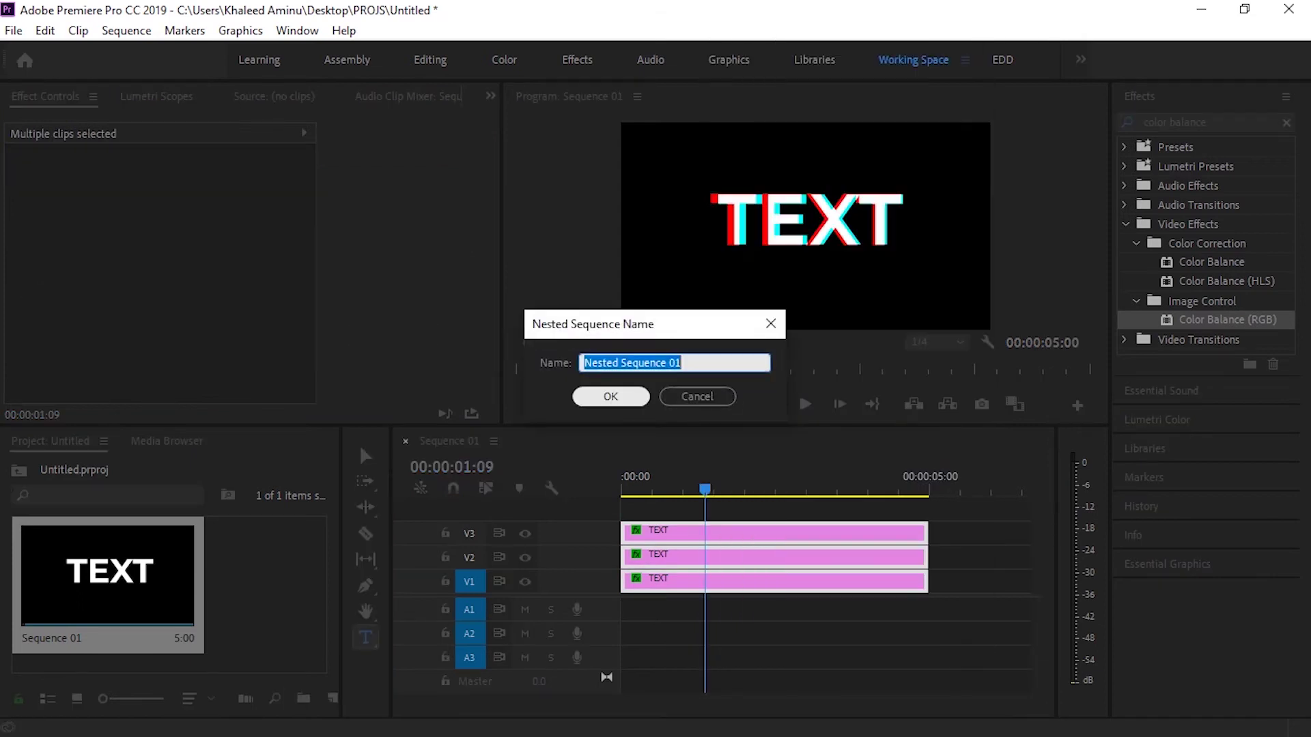
{"action": "left_click", "coordinate": [611, 396]}
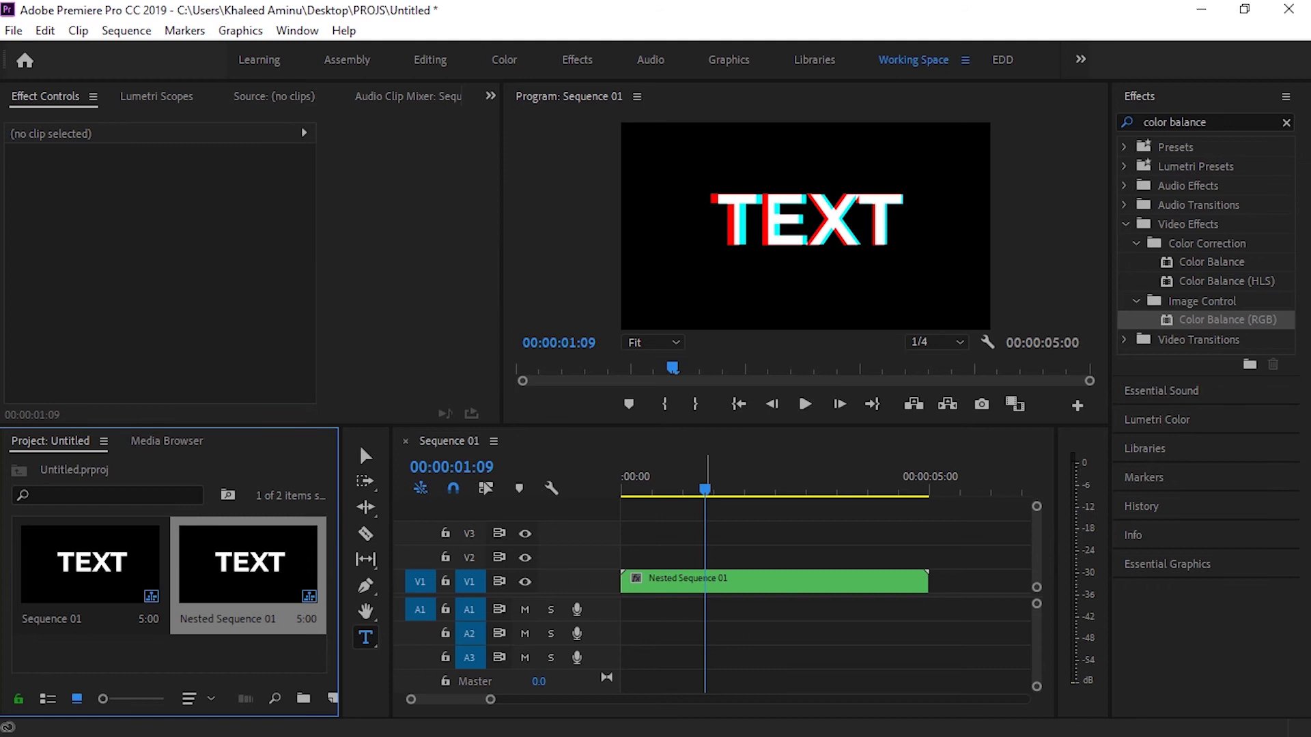
{"action": "left_click_drag", "start_coordinate": [707, 489], "coordinate": [683, 489]}
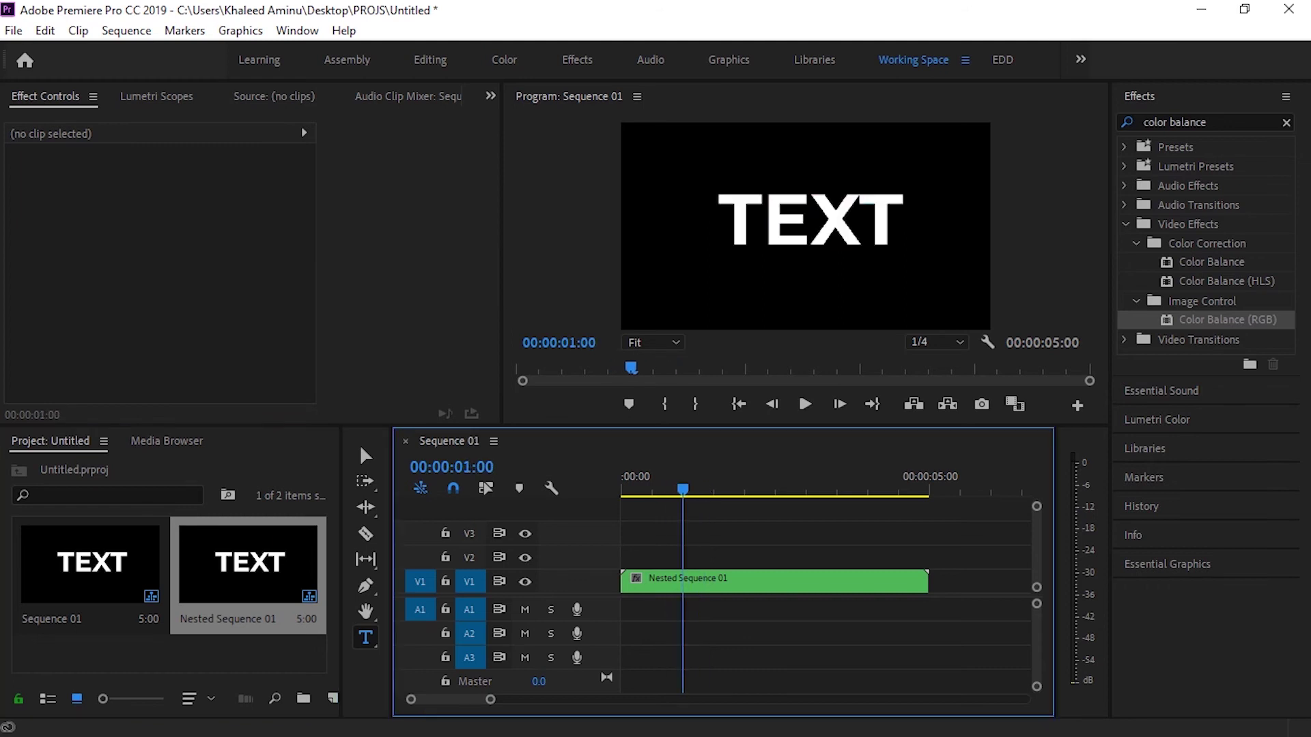
- Cut the nested clip on V1 at 00:00:01:00 and 00:00:01:10 with the Razor tool
{"action": "key", "text": "c"}
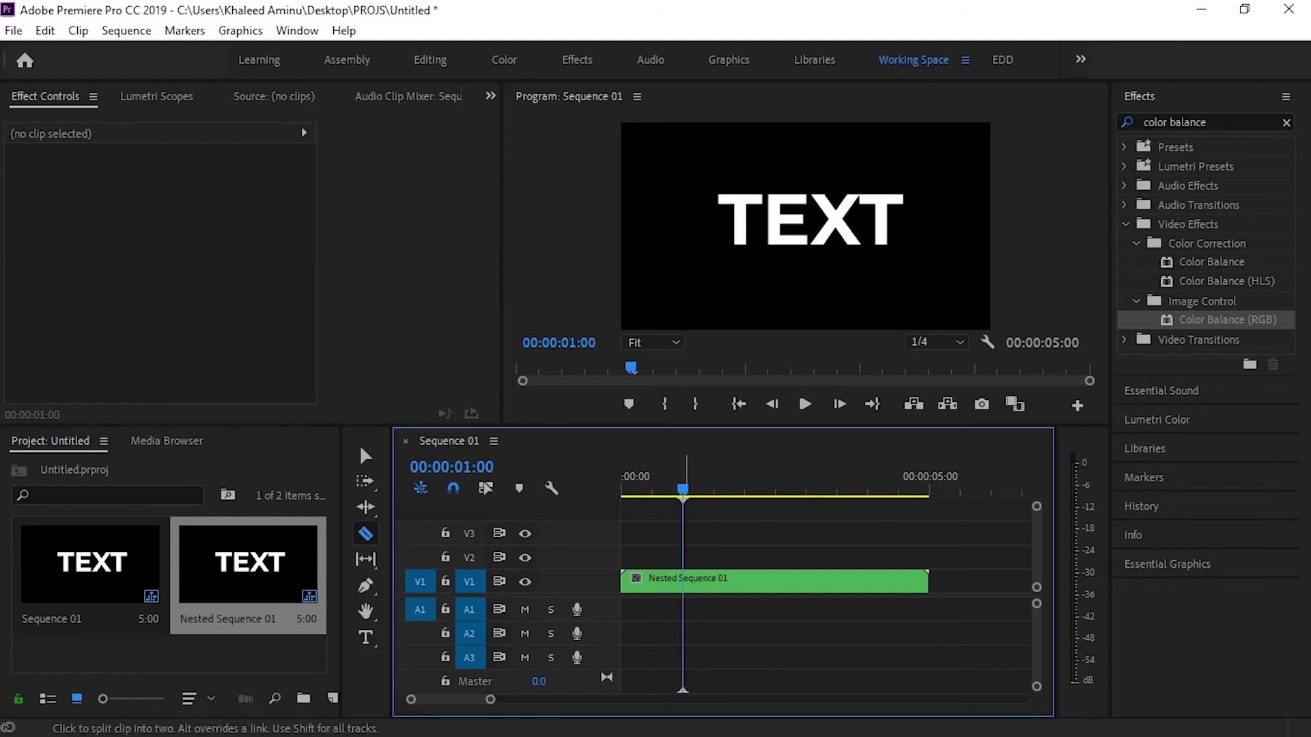
{"action": "left_click", "coordinate": [683, 582]}
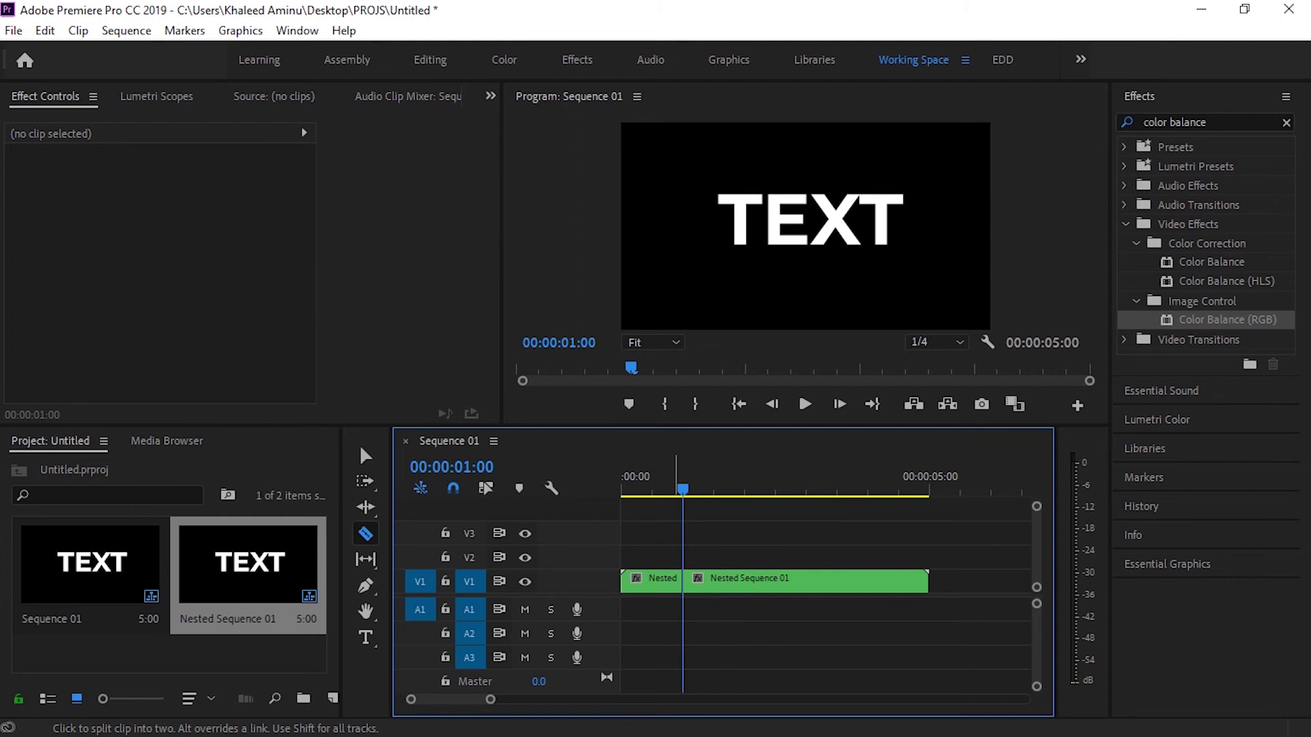
{"action": "key", "text": "shift+Right"}
{"action": "key", "text": "shift+Right"}
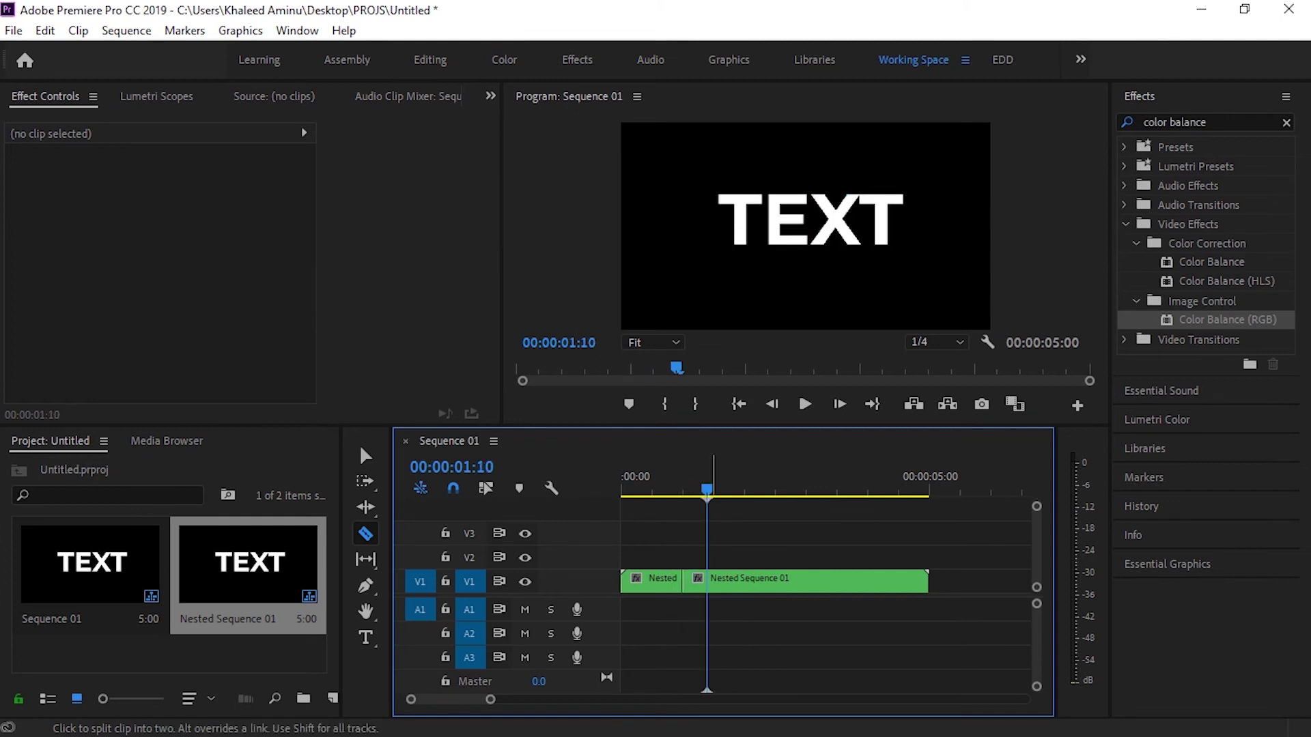
{"action": "left_click", "coordinate": [706, 582]}
{"action": "key", "text": "v"}
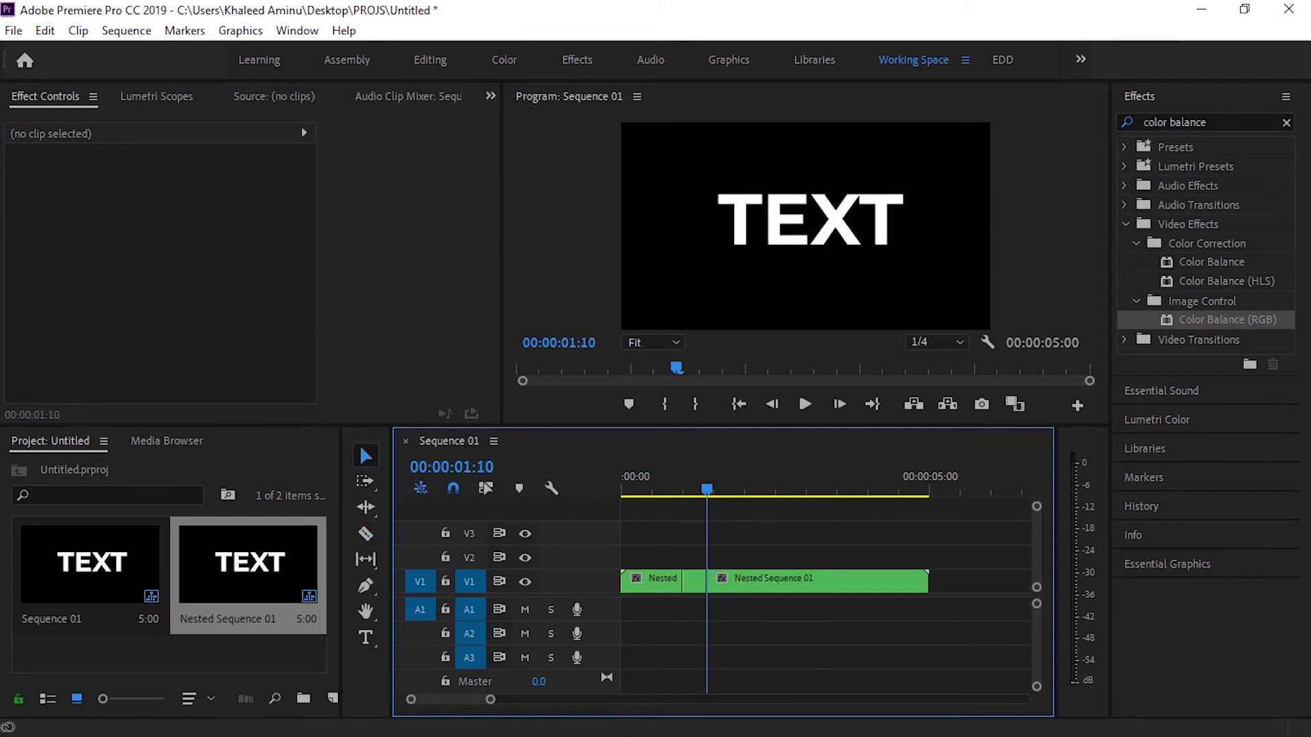
- Apply the Wave Warp effect to the short nested segment between 00:00:01:00 and 00:00:01:10, with the playhead at 00:00:01:02
{"action": "left_click_drag", "start_coordinate": [491, 700], "coordinate": [472, 700]}
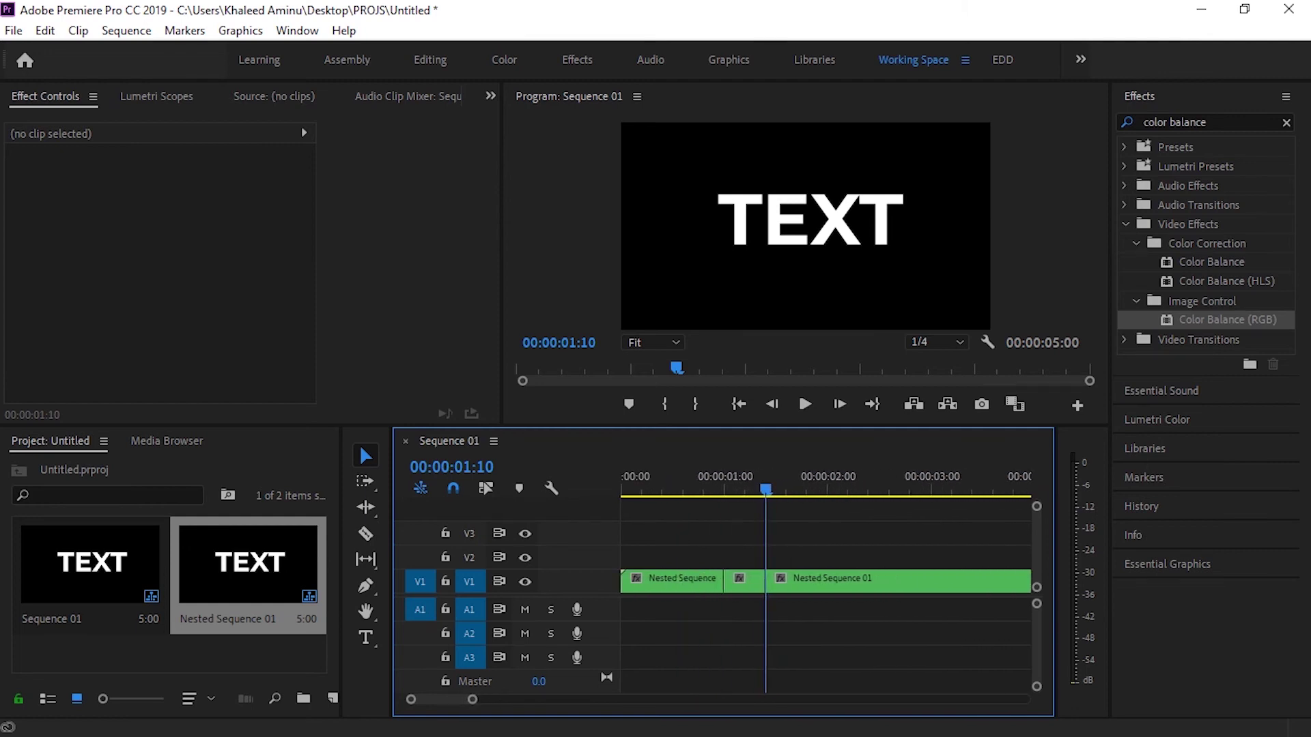
{"action": "key", "text": "space"}
{"action": "key", "text": "space"}
{"action": "left_click", "coordinate": [733, 478]}
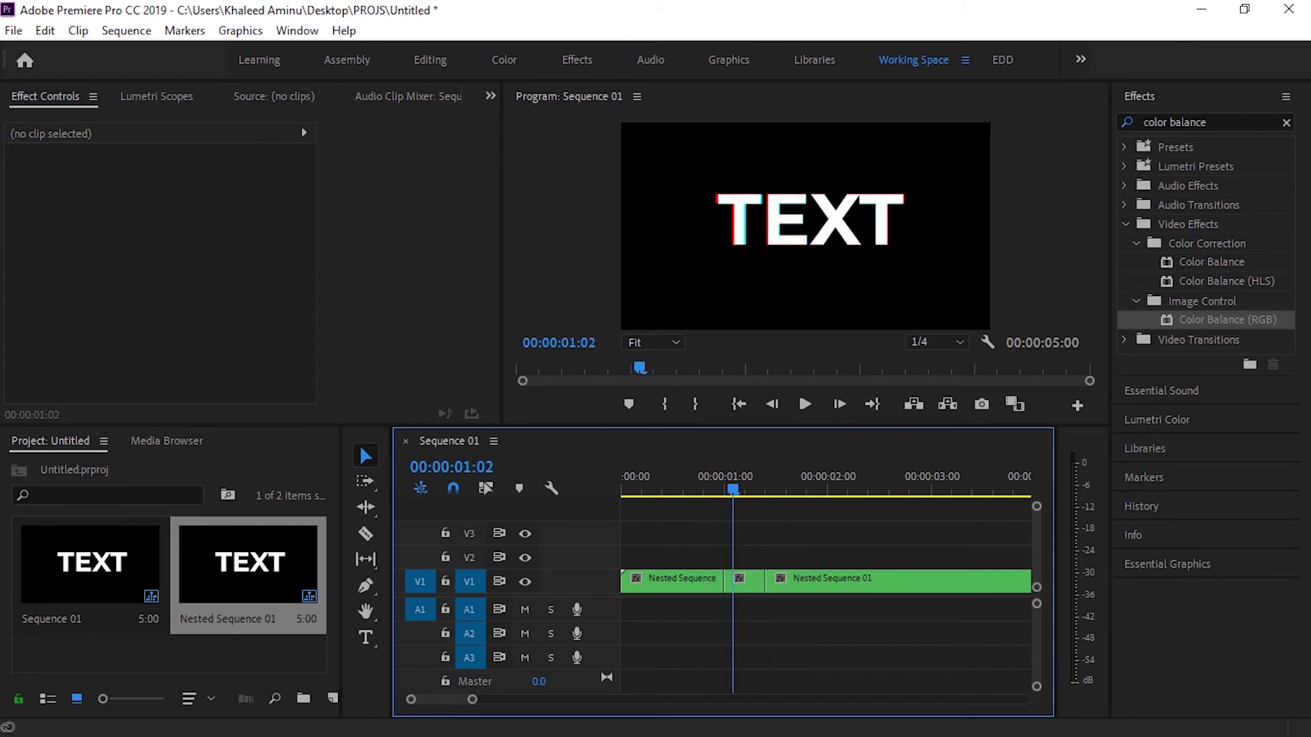
{"action": "left_click", "coordinate": [1188, 123]}
{"action": "type", "text": "wave warp"}
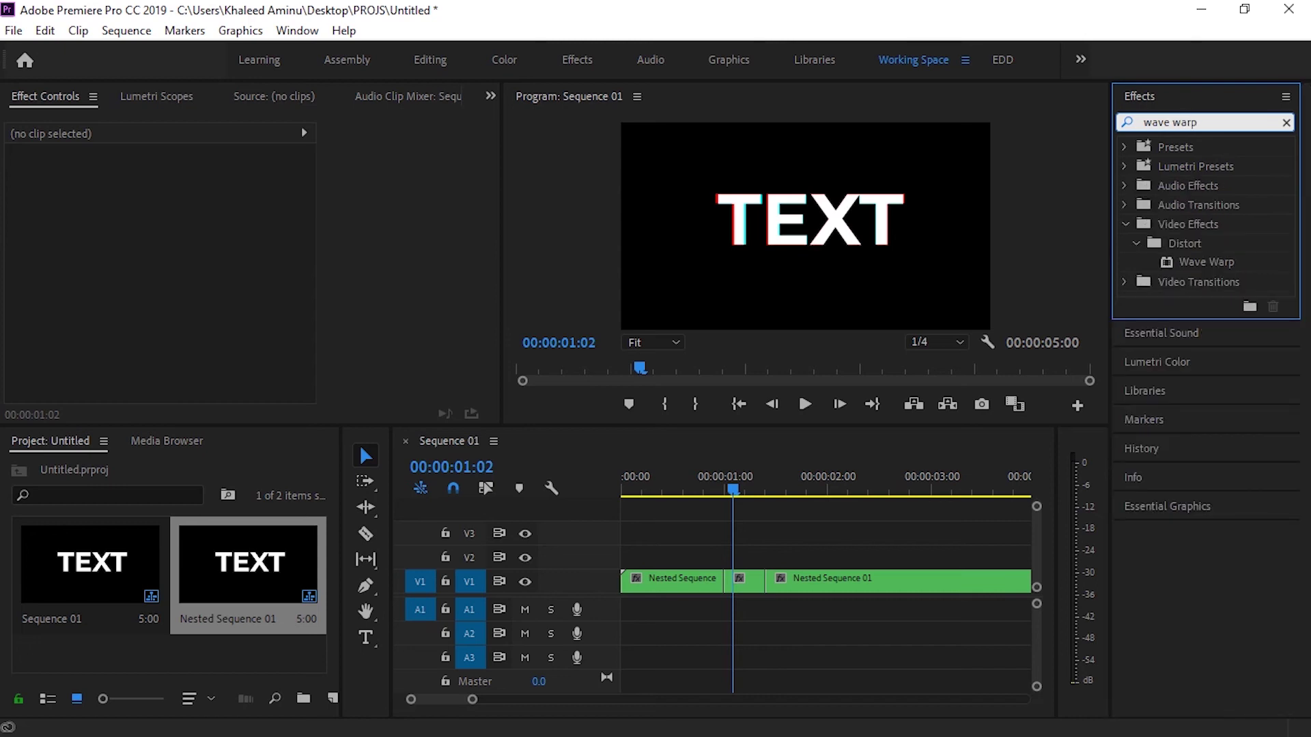
{"action": "left_click_drag", "start_coordinate": [1207, 261], "coordinate": [744, 581]}
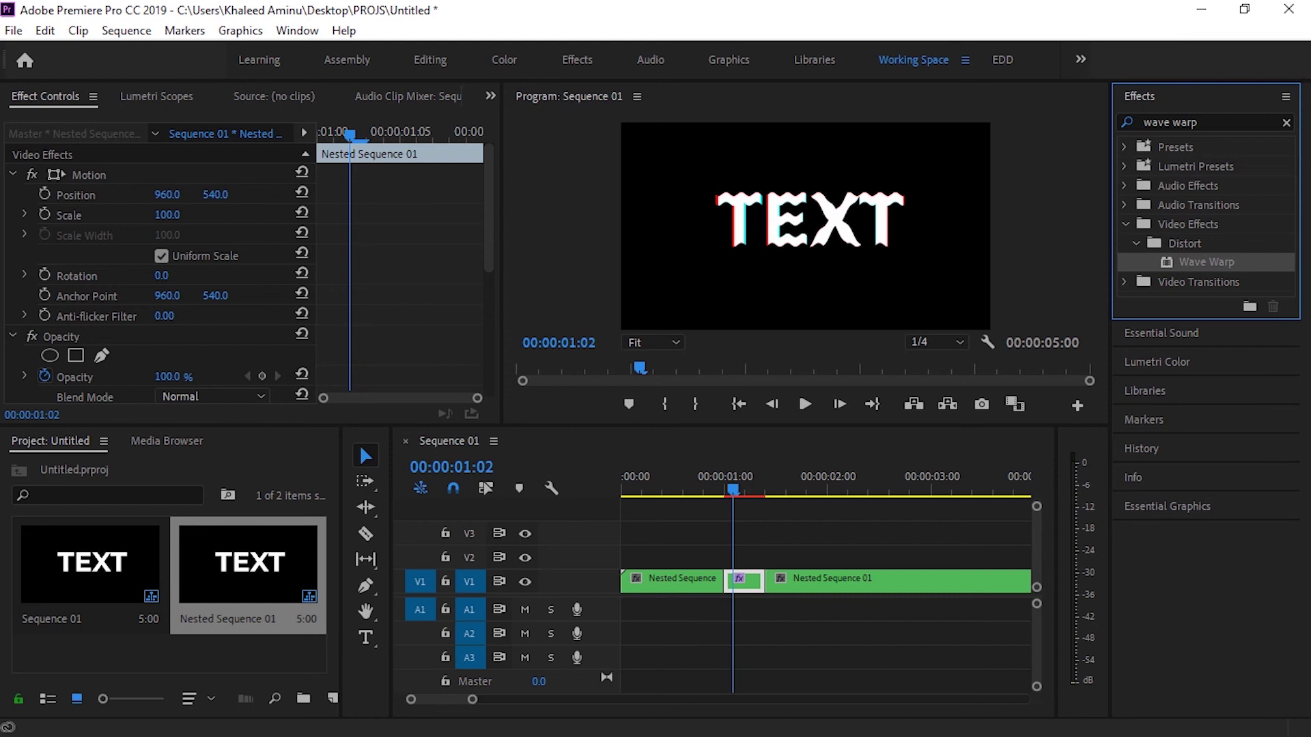
- Set the segment's Wave Warp to a Square wave type with a Wave Height of 5
{"action": "scroll", "coordinate": [60, 168], "scroll_direction": "down", "scroll_amount": 5}
{"action": "left_click", "coordinate": [212, 230]}
{"action": "left_click", "coordinate": [193, 270]}
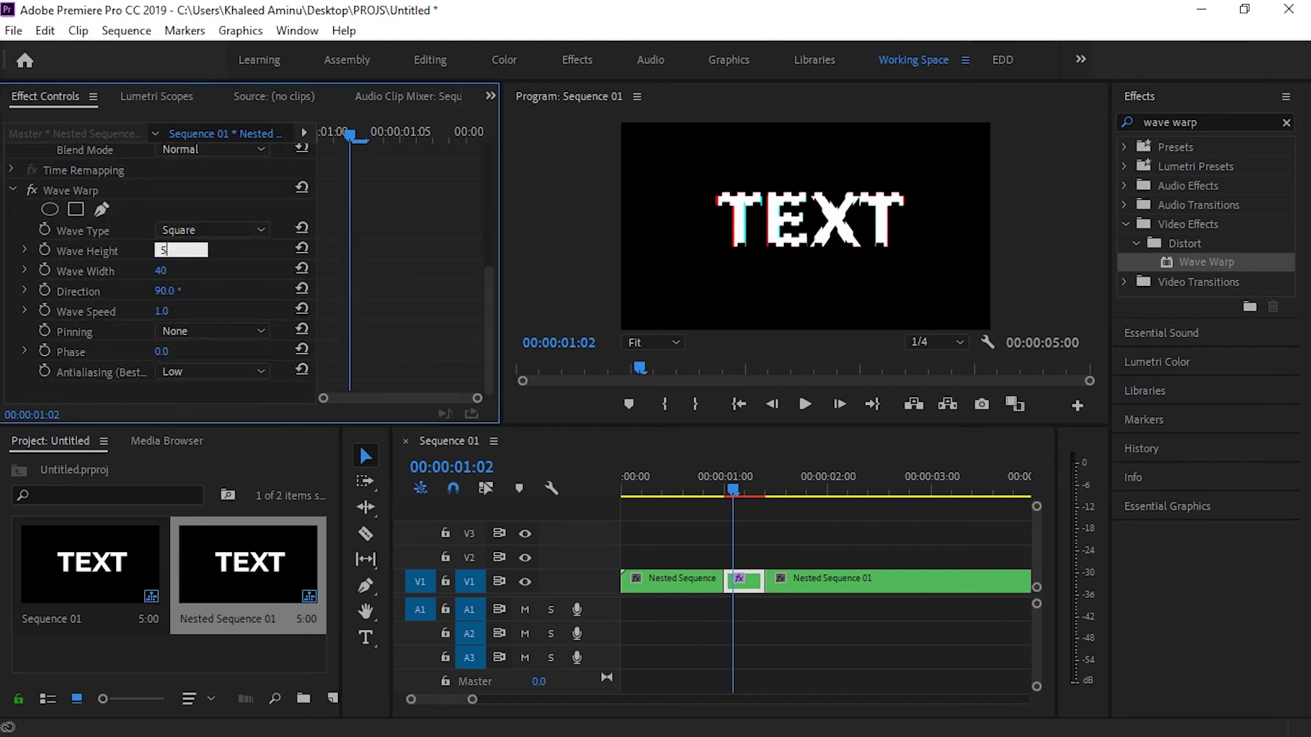
- Set the Wave Warp's Wave Width to 330 and its Direction to 0°
{"action": "left_click_drag", "start_coordinate": [161, 271], "coordinate": [134, 271]}
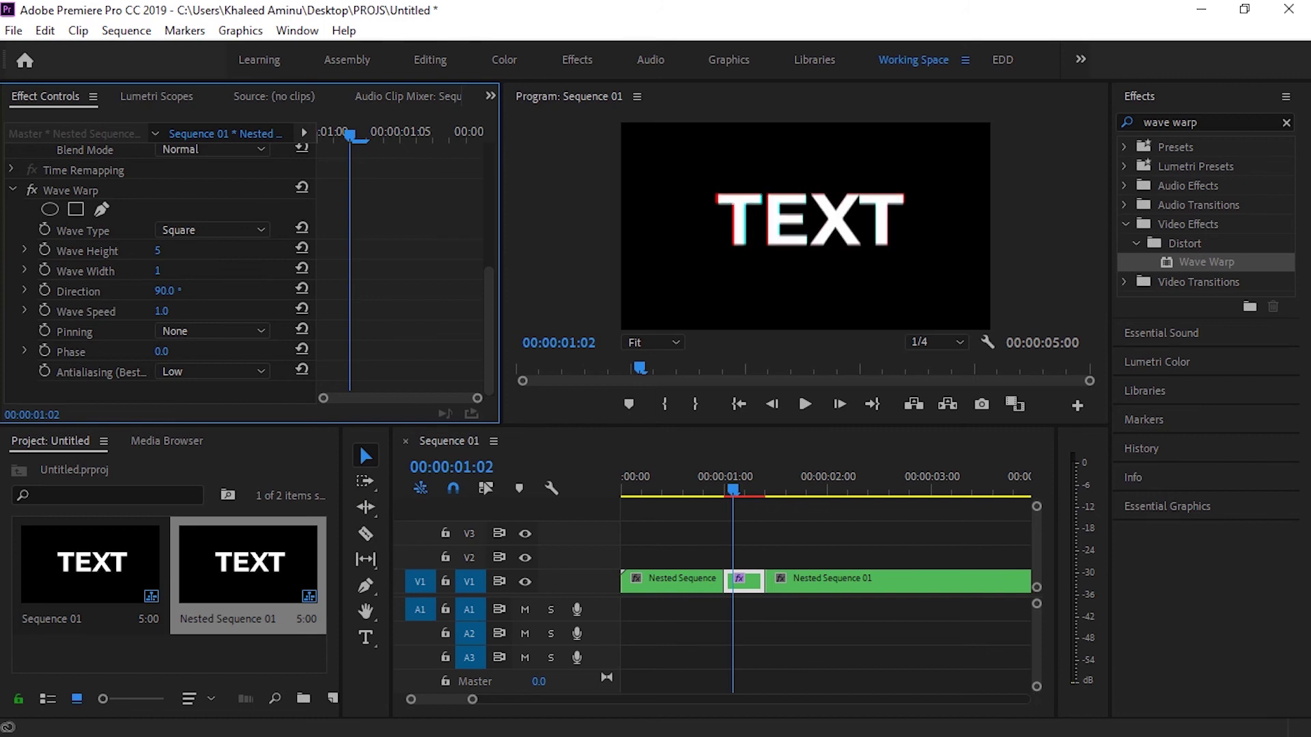
{"action": "left_click", "coordinate": [158, 271]}
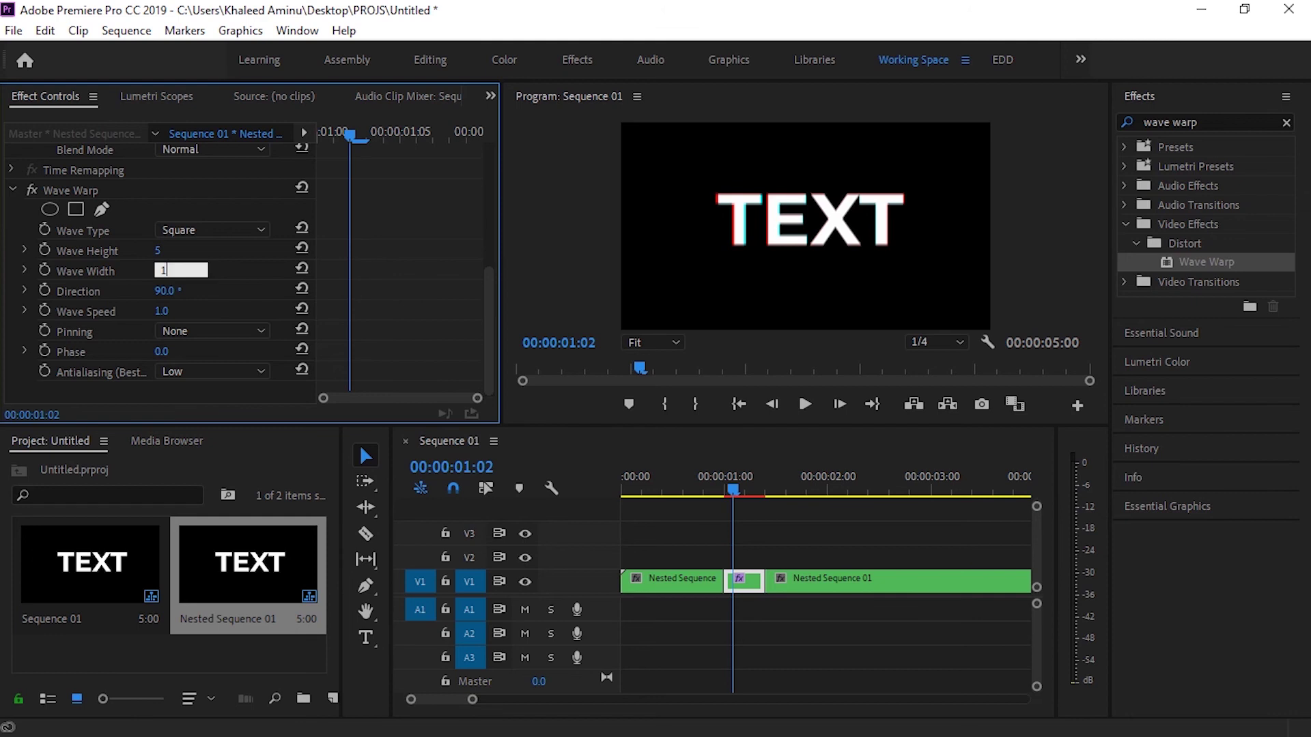
{"action": "key", "text": "ctrl+a"}
{"action": "type", "text": "330"}
{"action": "key", "text": "Return"}
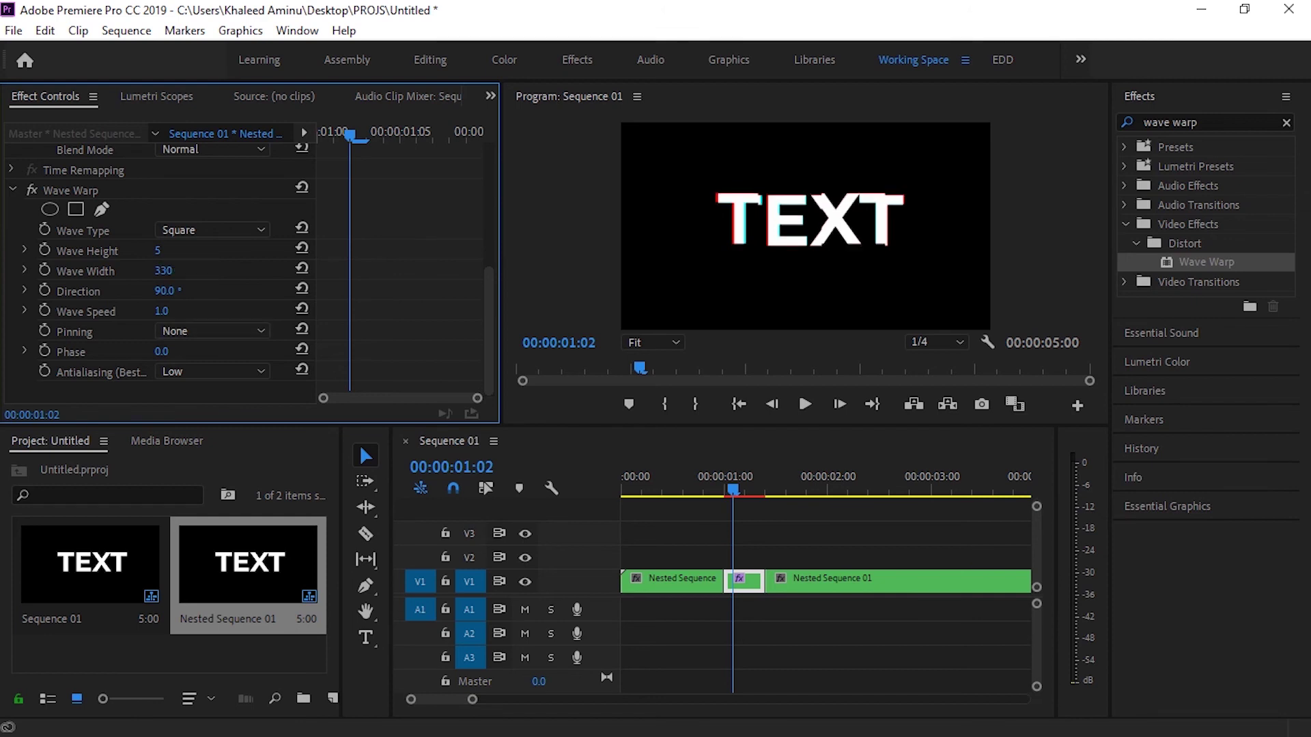
{"action": "left_click_drag", "start_coordinate": [165, 292], "coordinate": [15, 292]}
{"action": "left_click", "coordinate": [165, 292]}
{"action": "type", "text": "0"}
{"action": "key", "text": "Return"}
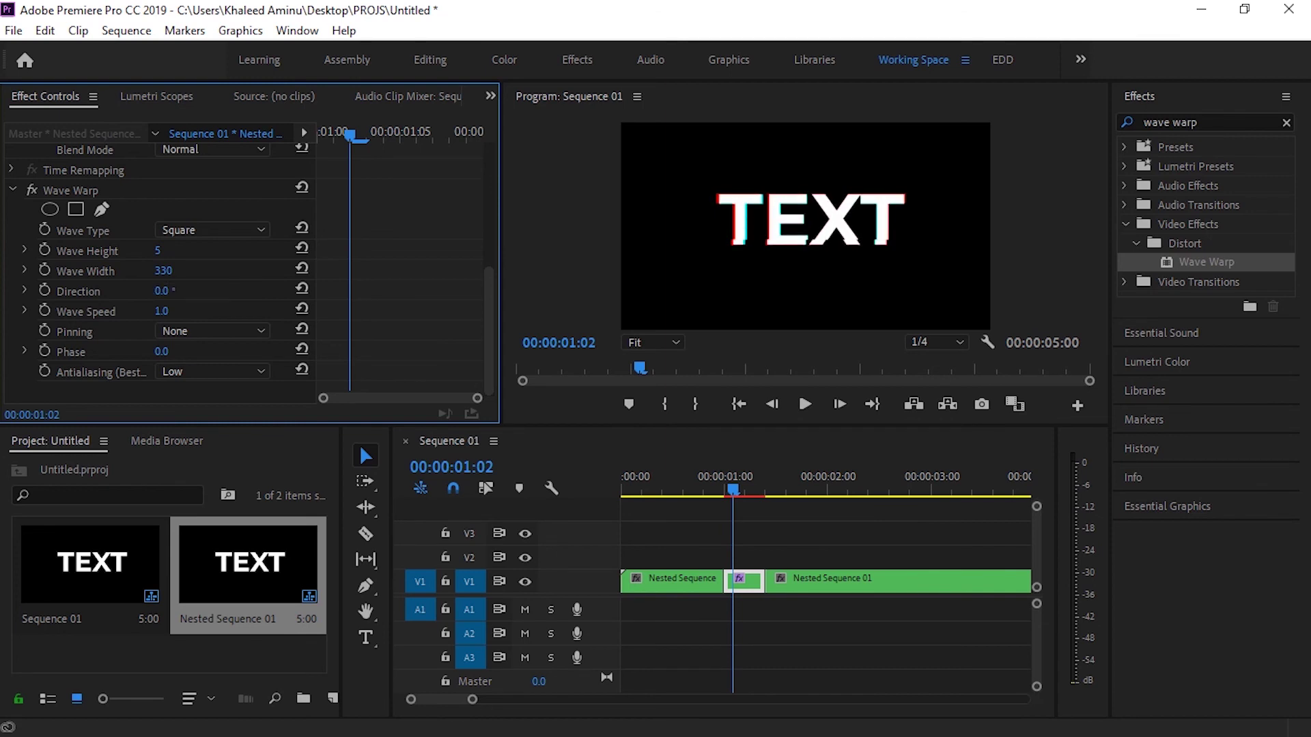
- Play back the wave-warped segment from just before its first cut and return the playhead to 00:00:01:02
{"action": "left_click", "coordinate": [699, 478]}
{"action": "key", "text": "space"}
{"action": "key", "text": "space"}
{"action": "left_click_drag", "start_coordinate": [727, 478], "coordinate": [733, 478]}
- Set the wave-warped segment's Scale to 105 and play back the glitch
{"action": "scroll", "coordinate": [212, 207], "scroll_direction": "up", "scroll_amount": 2}
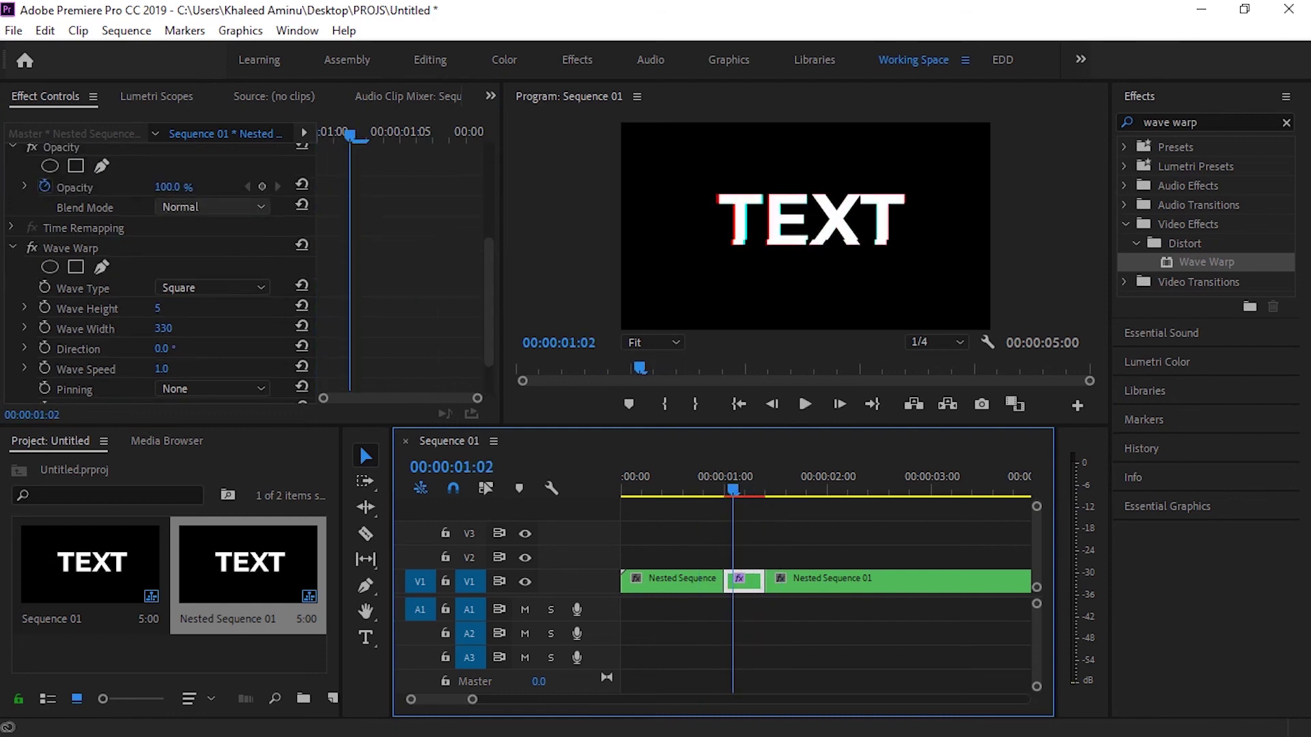
{"action": "scroll", "coordinate": [212, 207], "scroll_direction": "up", "scroll_amount": 3}
{"action": "left_click", "coordinate": [176, 215]}
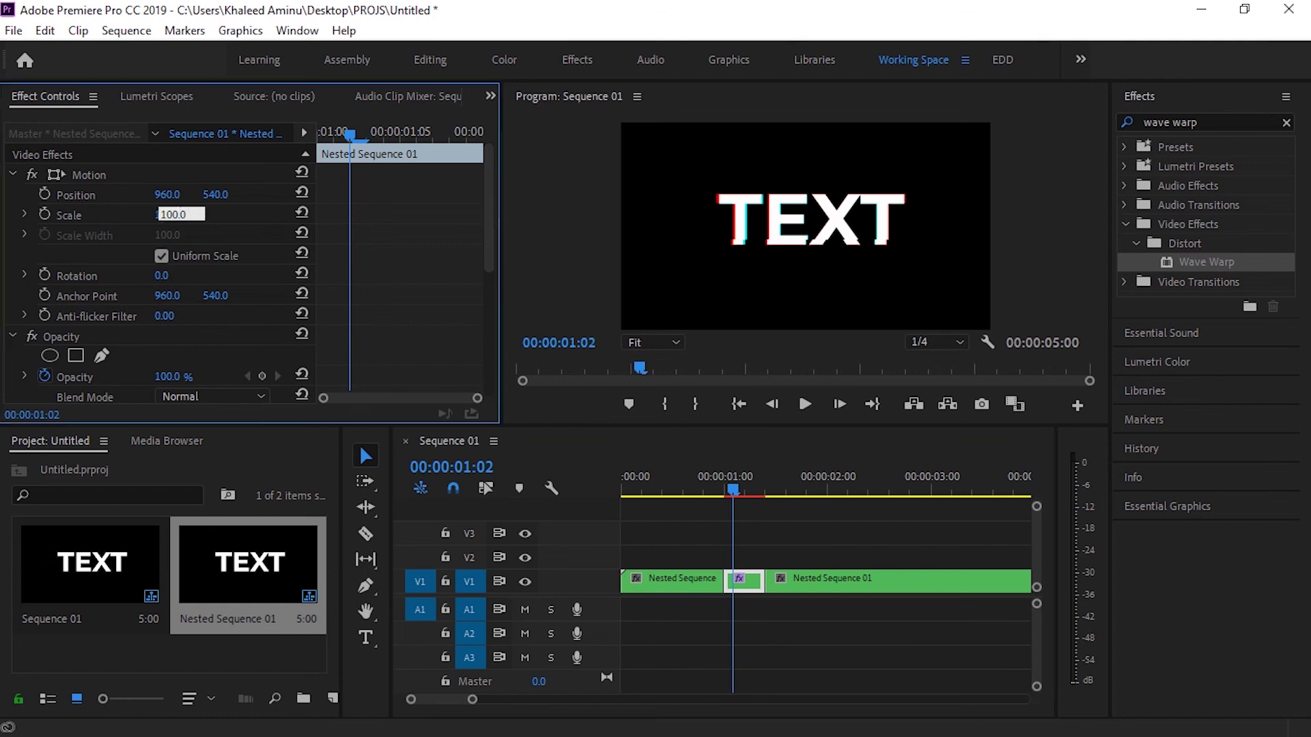
{"action": "double_click", "coordinate": [177, 215]}
{"action": "type", "text": "105"}
{"action": "key", "text": "Return"}
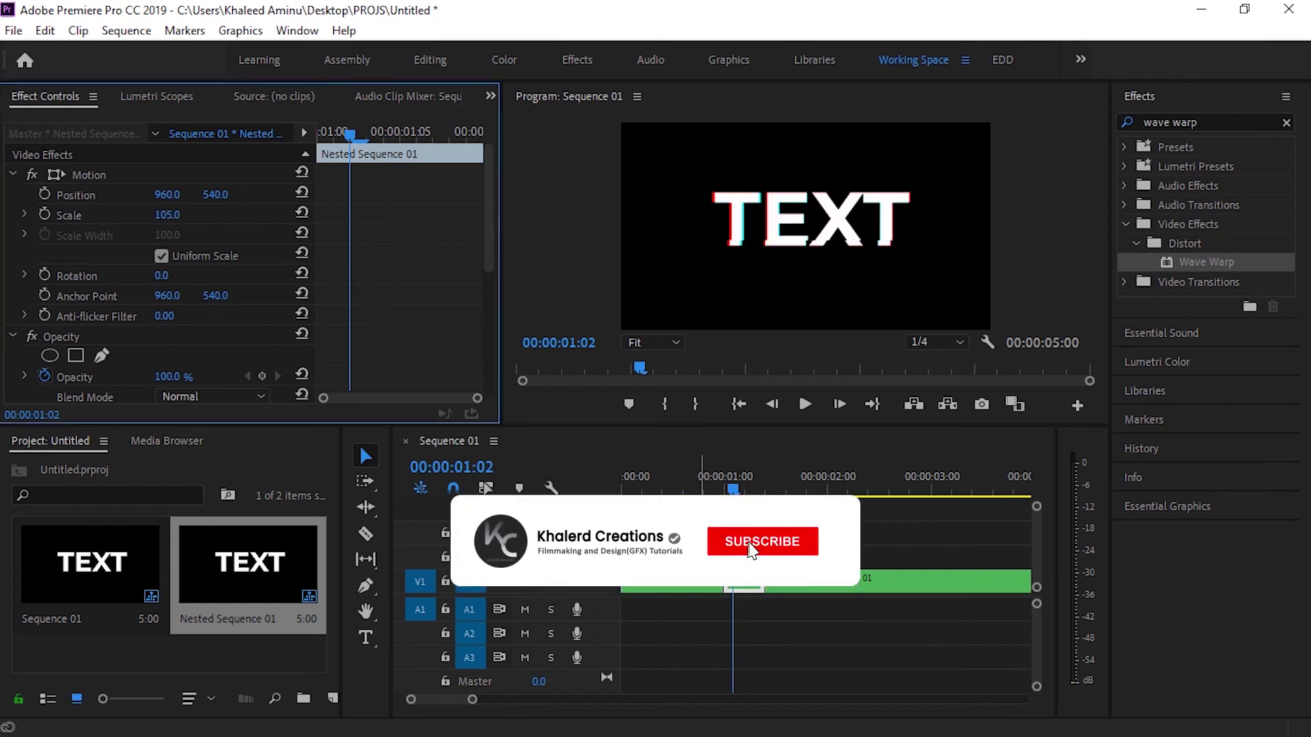
{"action": "left_click", "coordinate": [702, 480]}
{"action": "key", "text": "space"}
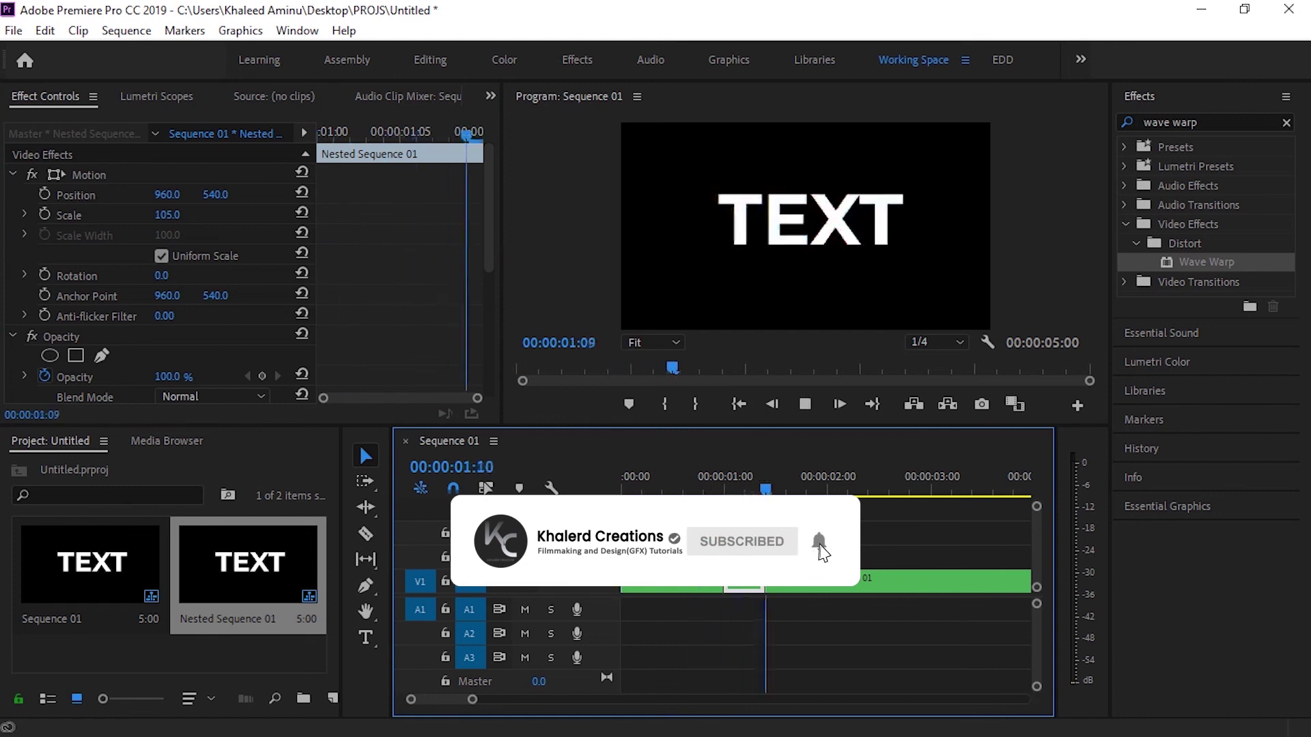
{"action": "key", "text": "space"}
- Cut the remaining nested clip at 00:00:02:05 and 00:00:02:15 with the Razor tool
{"action": "left_click_drag", "start_coordinate": [926, 479], "coordinate": [846, 479]}
{"action": "key", "text": "c"}
{"action": "left_click", "coordinate": [850, 582]}
{"action": "key", "text": "shift+Right"}
{"action": "key", "text": "shift+Right"}
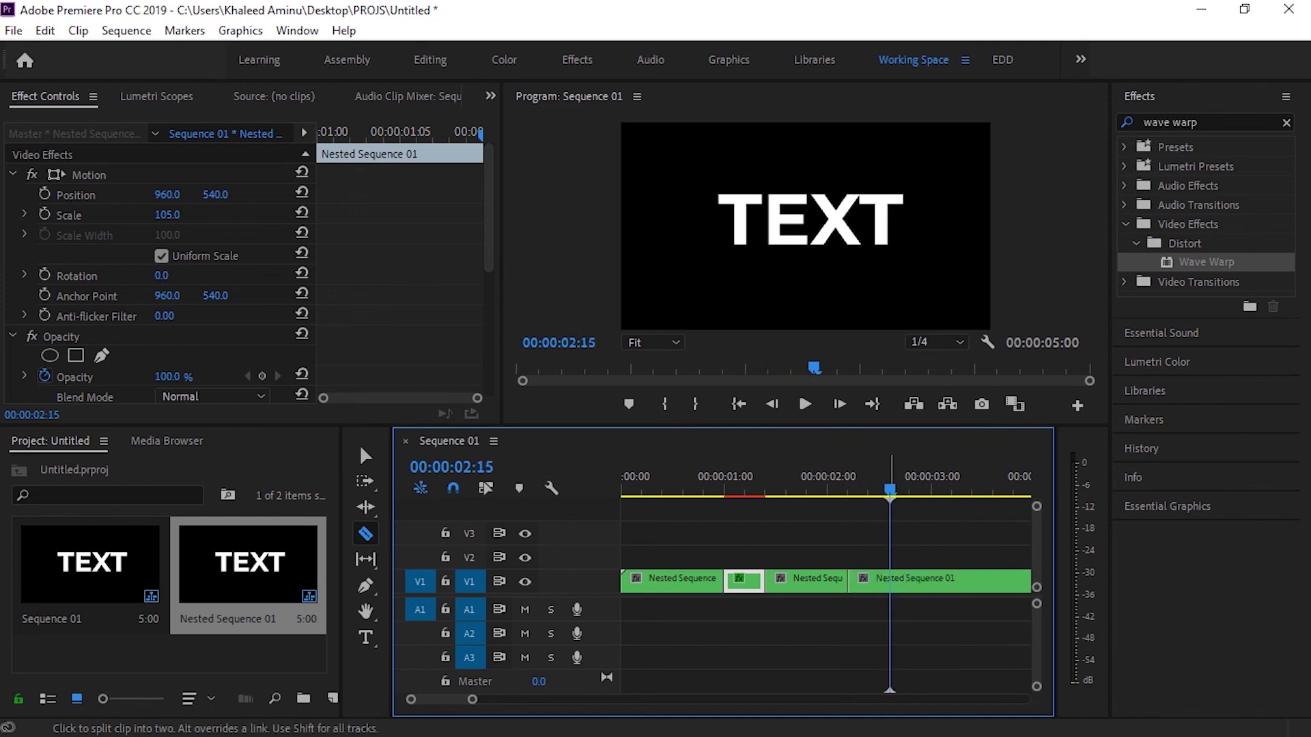
{"action": "left_click", "coordinate": [890, 582]}
{"action": "key", "text": "v"}
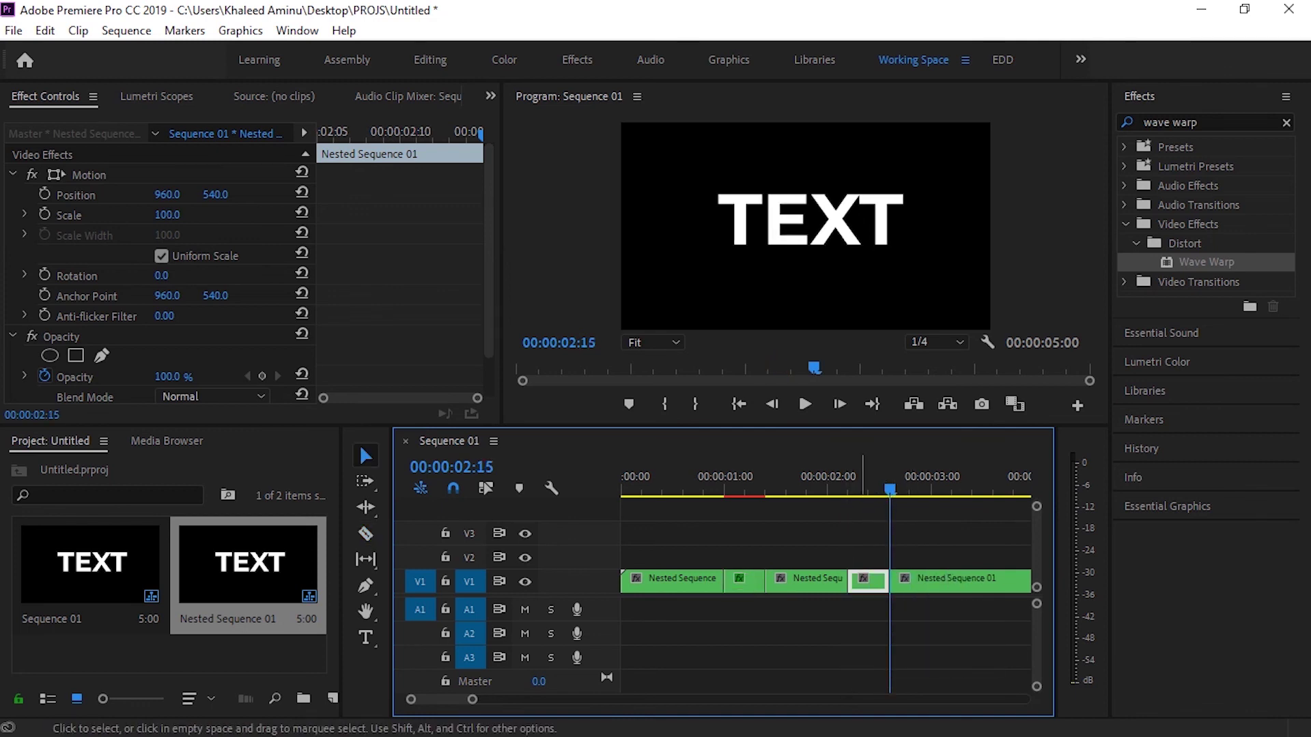
- Replace the segment between 00:00:02:05 and 00:00:02:15 with the wave-warped glitch segment and play the sequence from the start
{"action": "key", "text": "Delete"}
{"action": "left_click_drag", "start_coordinate": [750, 581], "coordinate": [874, 581]}
{"action": "key", "text": "Home"}
{"action": "key", "text": "space"}
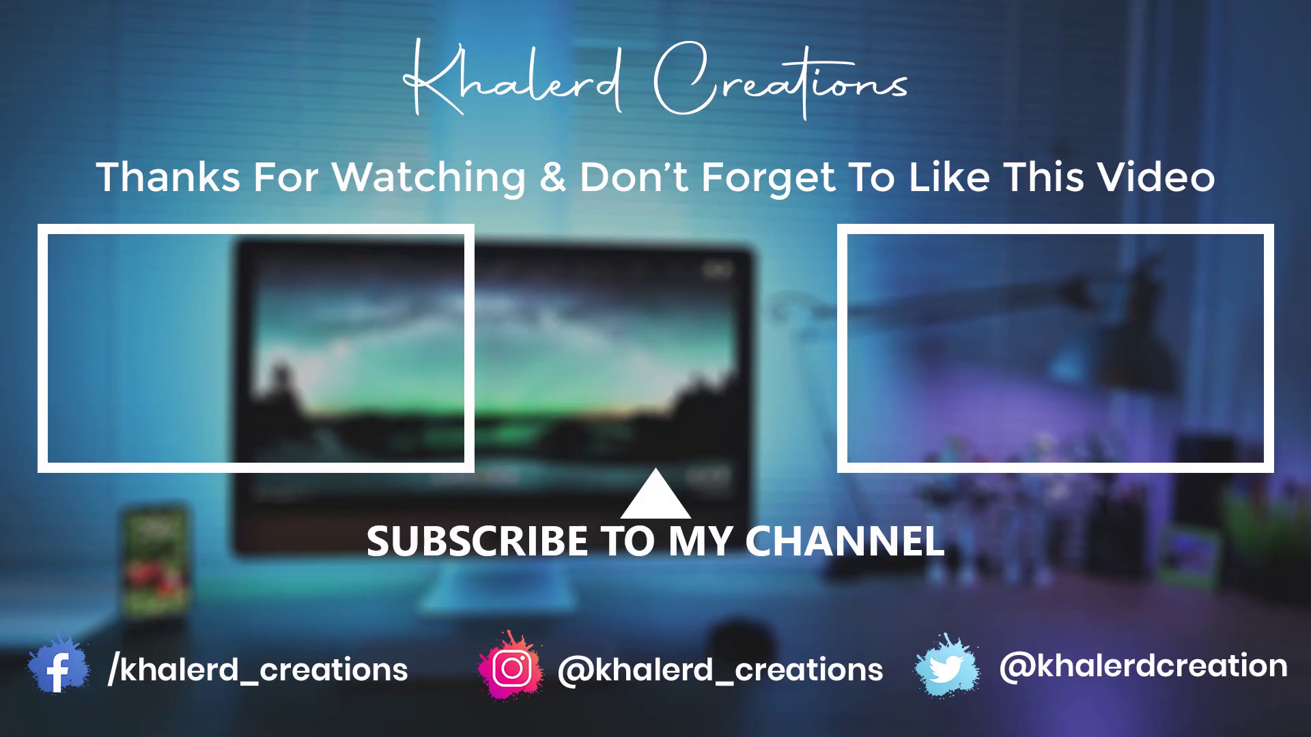